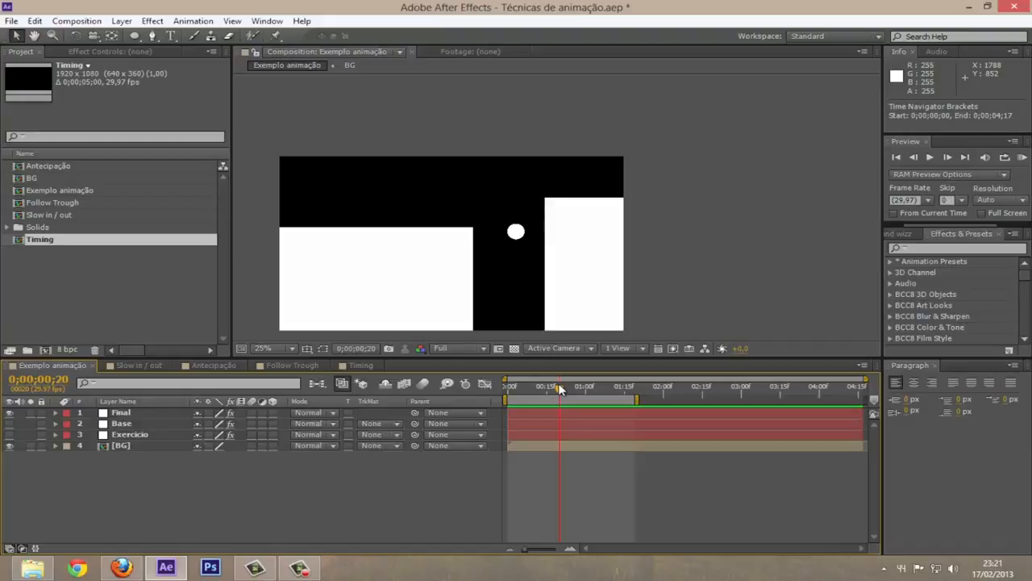
Set the composition viewer's resolution to Quarter
left_click(464, 348)
left_click(465, 426)
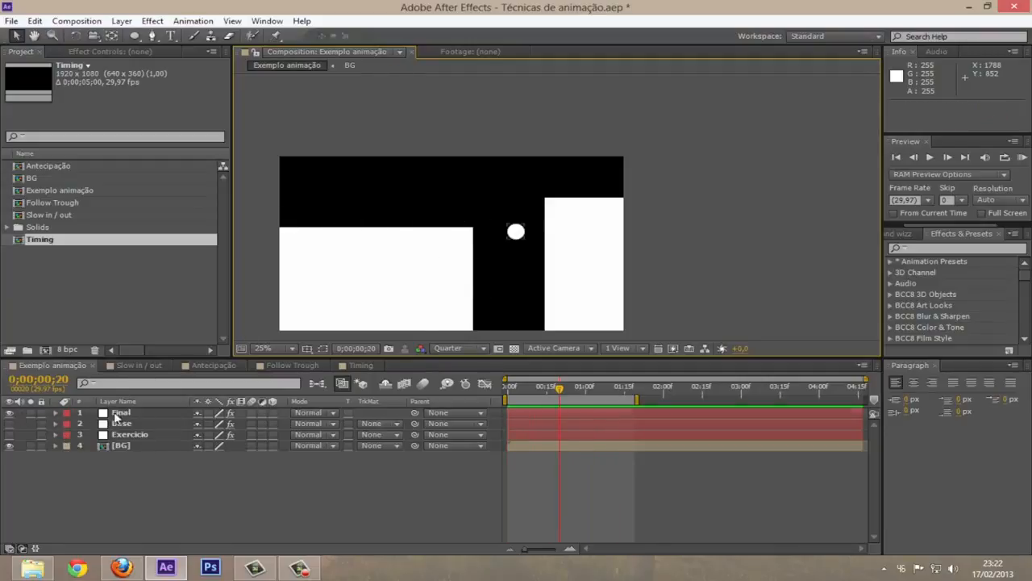
Show the Base layer instead of the Final layer and run a RAM preview of its animation
left_click(120, 412)
left_click(9, 413)
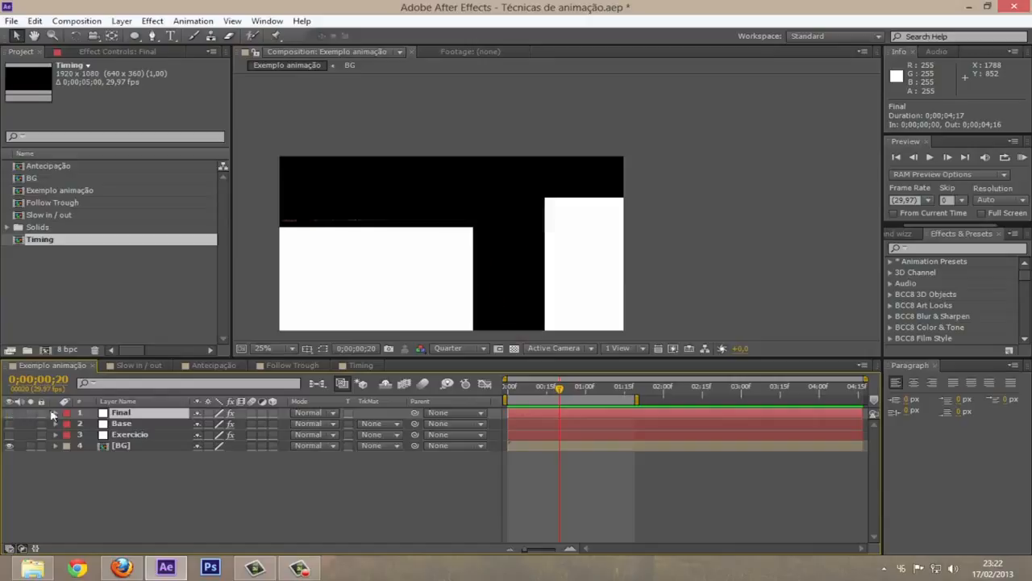
left_click(9, 423)
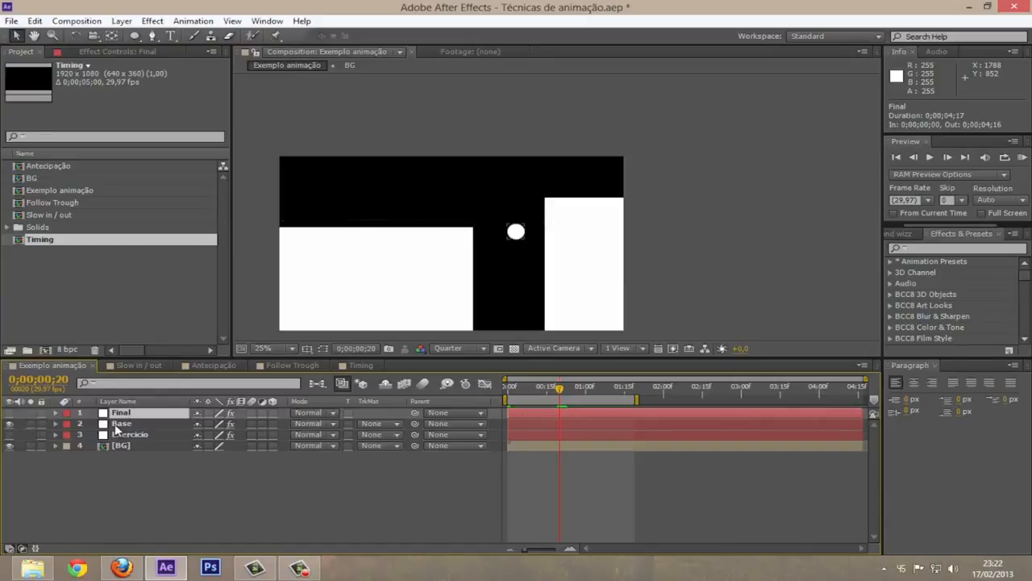
left_click(121, 423)
left_click(384, 489)
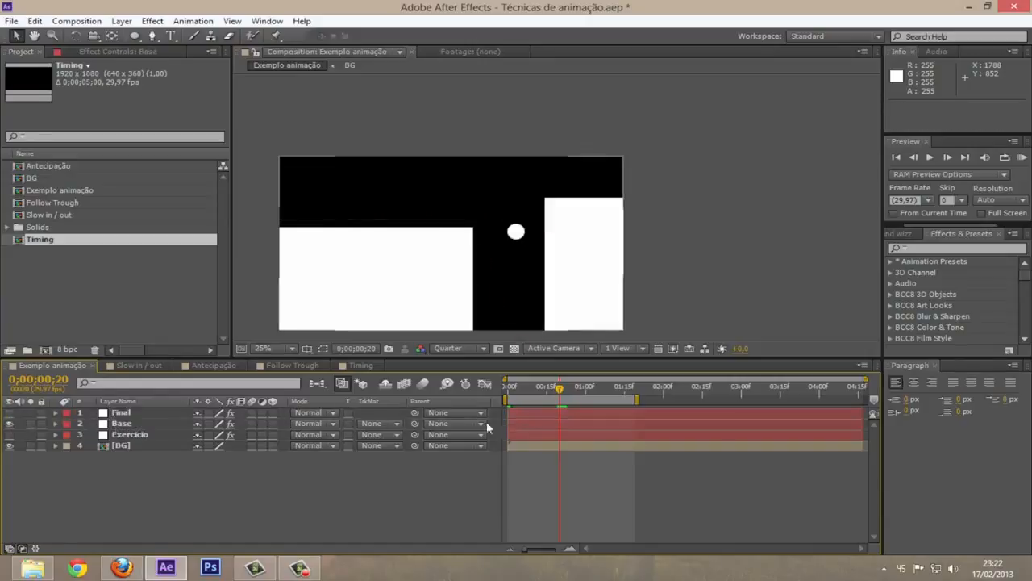
key("KP_0")
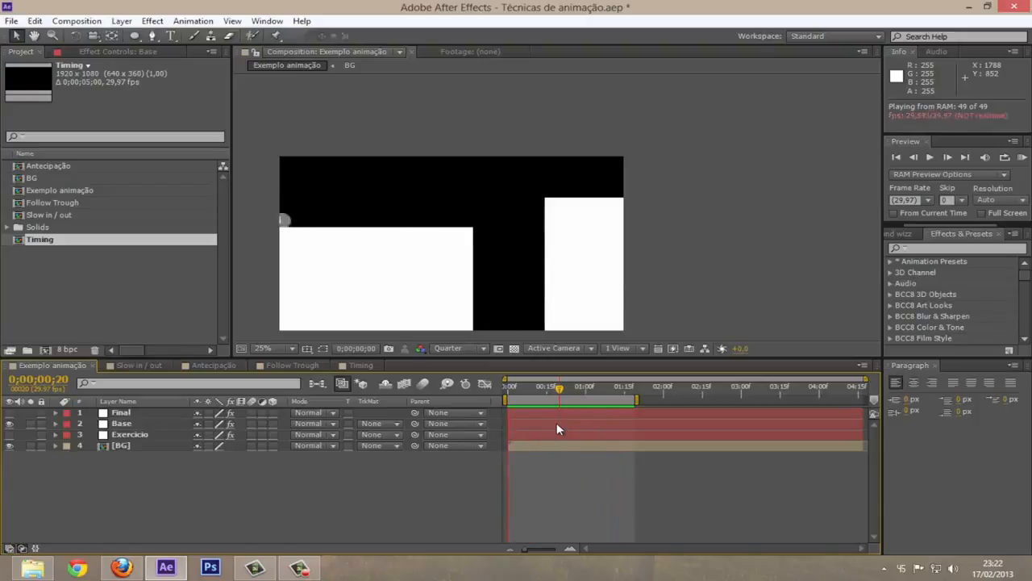
Compare the Final and Base ball animations by showing one layer at a time and previewing each
key("space")
key("space")
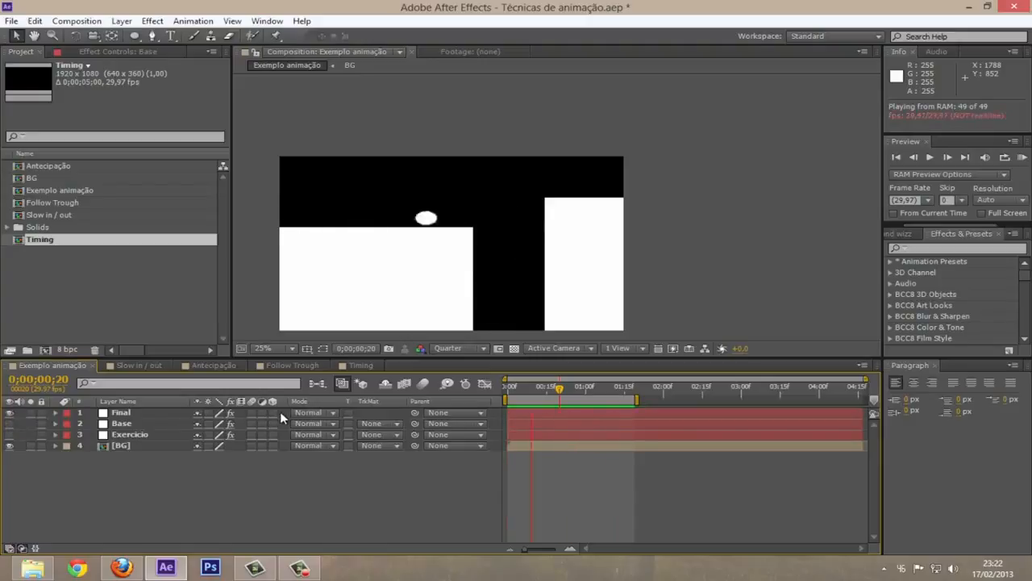
key("space")
left_click(10, 413)
left_click(11, 424)
key("KP_0")
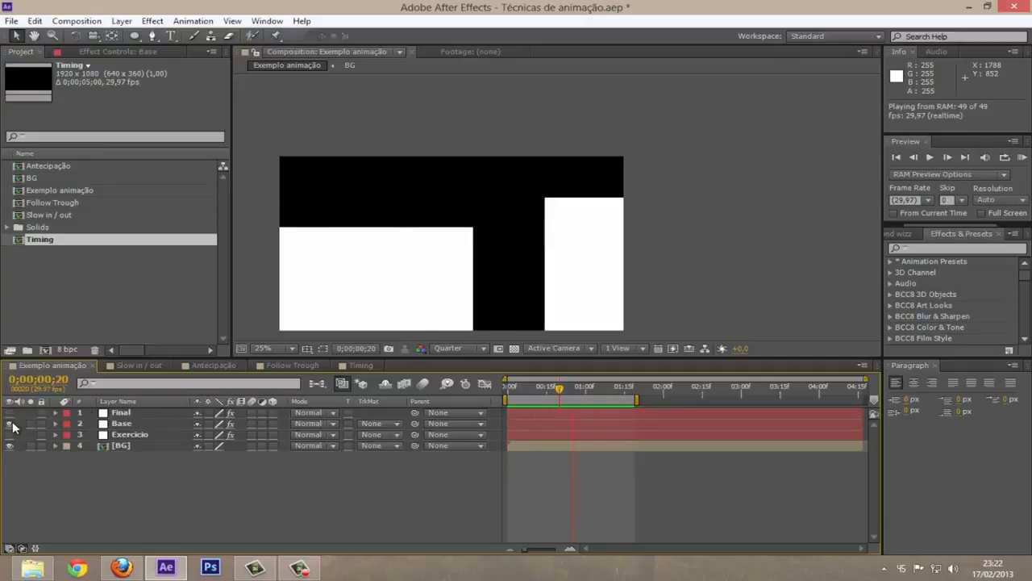
key("space")
left_click(10, 423)
left_click(9, 413)
key("KP_0")
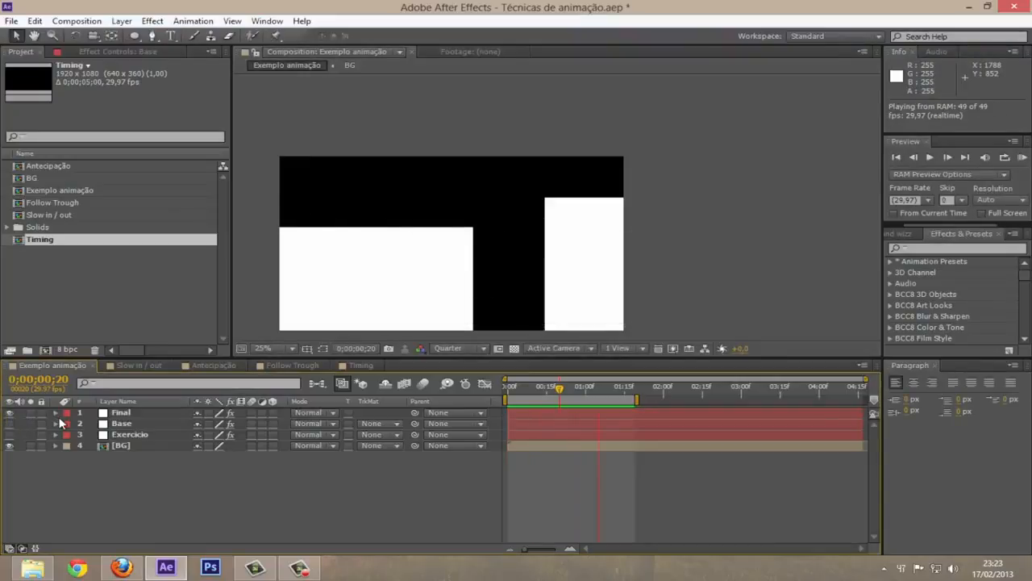
key("space")
Hide the Final layer, show the Exercicio layer and run a RAM preview of it
left_click(9, 414)
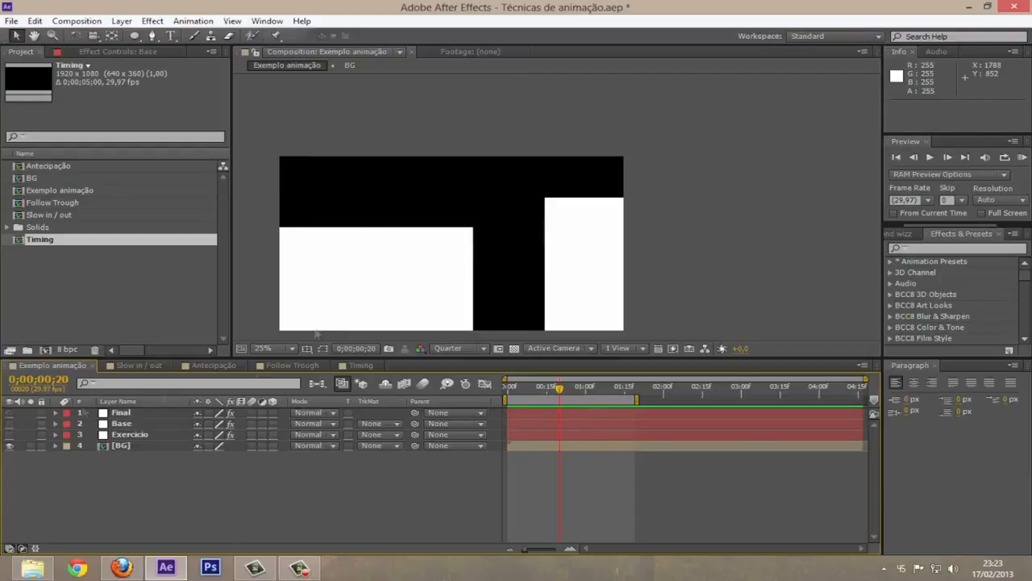
left_click(121, 434)
left_click(9, 435)
key("KP_0")
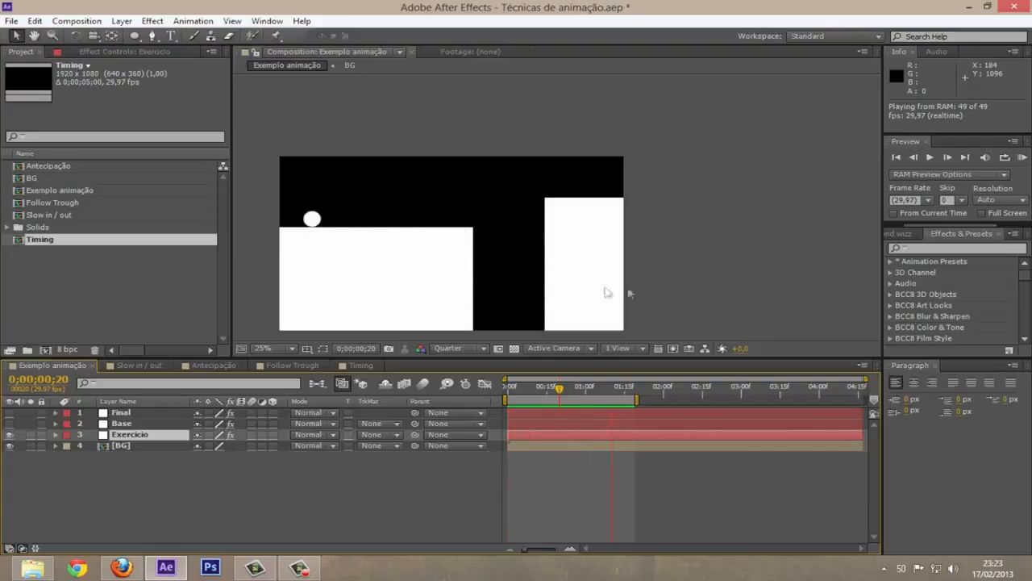
Examine the Exercicio ball in the viewer by scrubbing through the work area
scroll(394, 231, "up", 2)
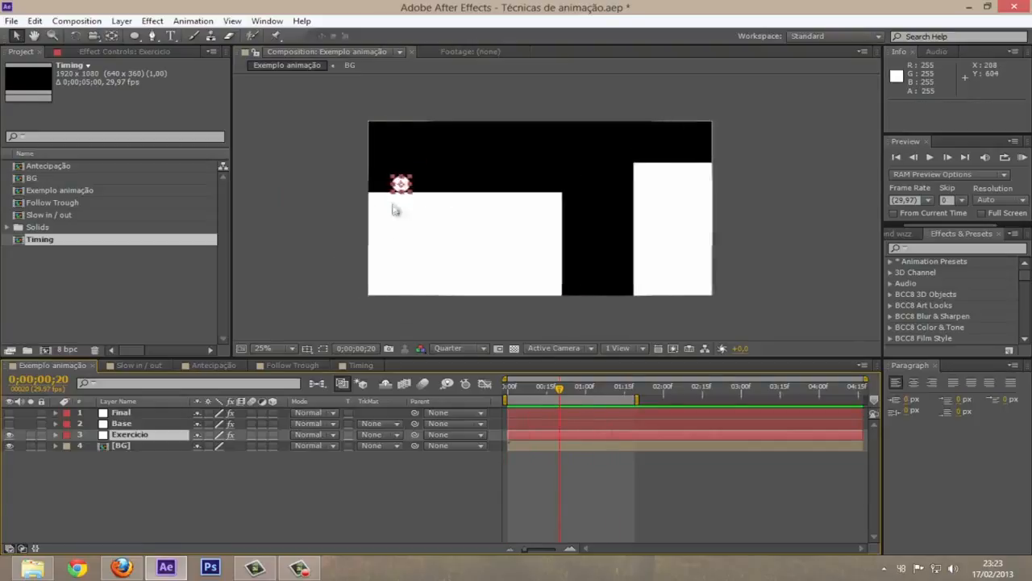
scroll(422, 219, "left", 2)
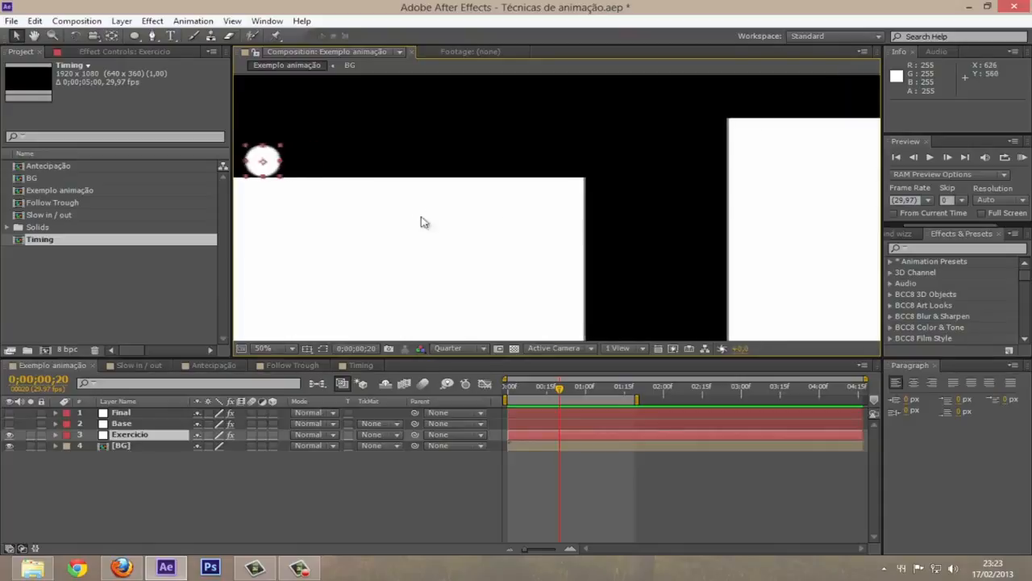
key("comma")
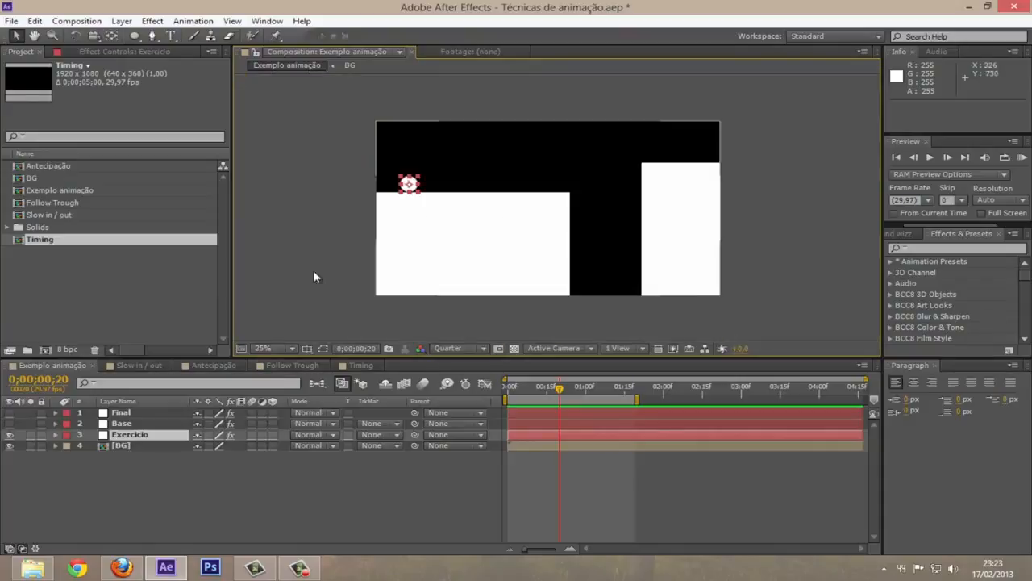
left_click_drag(558, 388, 480, 392)
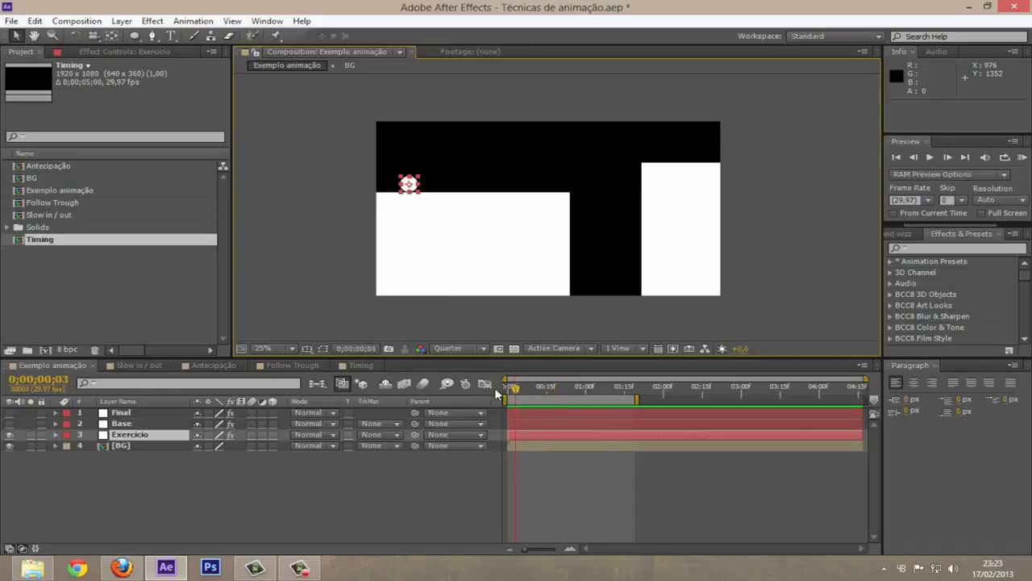
left_click_drag(529, 390, 636, 392)
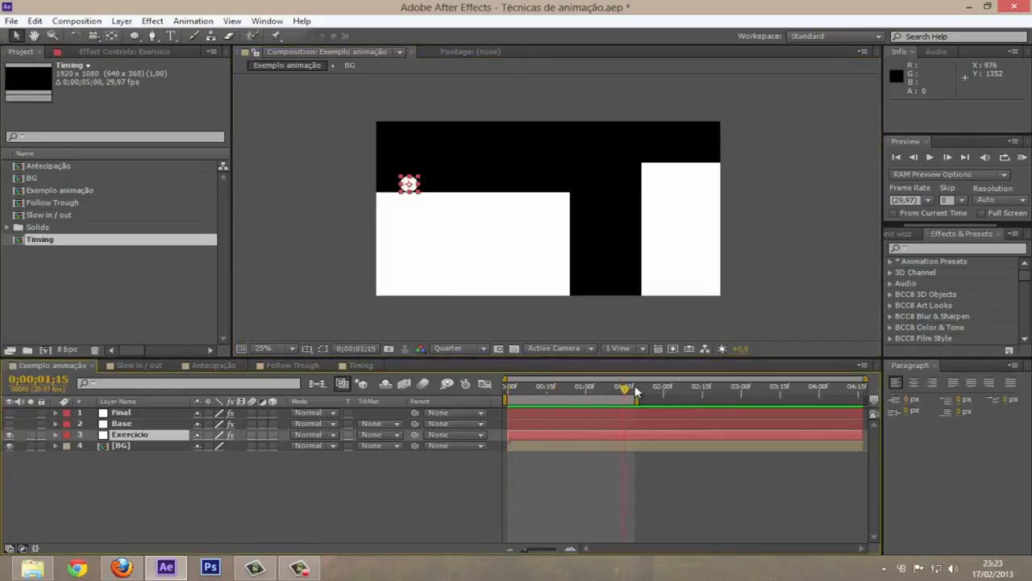
key("n")
key("KP_0")
Return the current time to 0;00;00;00, then reveal and select the Exercicio layer's Position property
left_click_drag(634, 400, 492, 408)
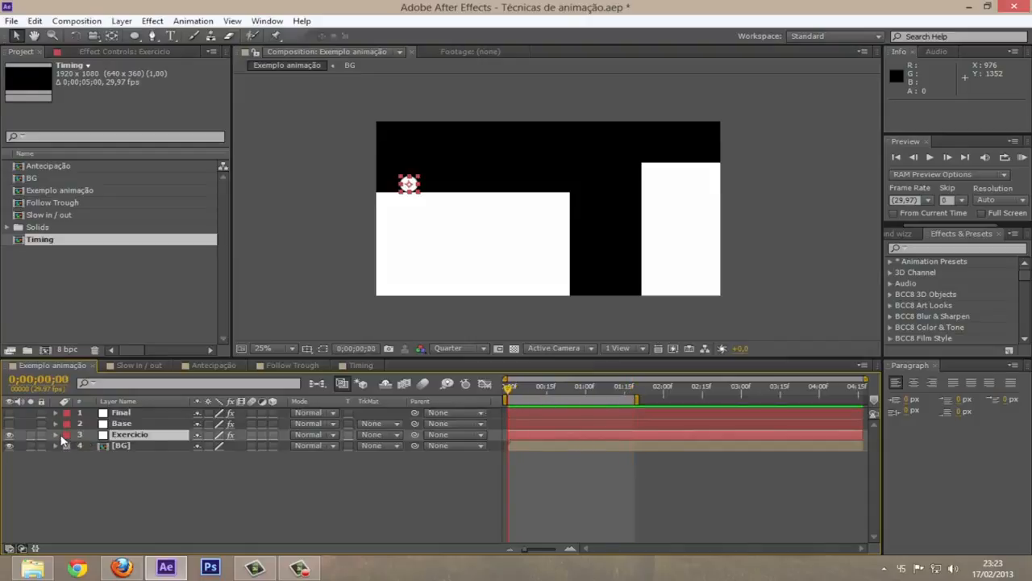
key("p")
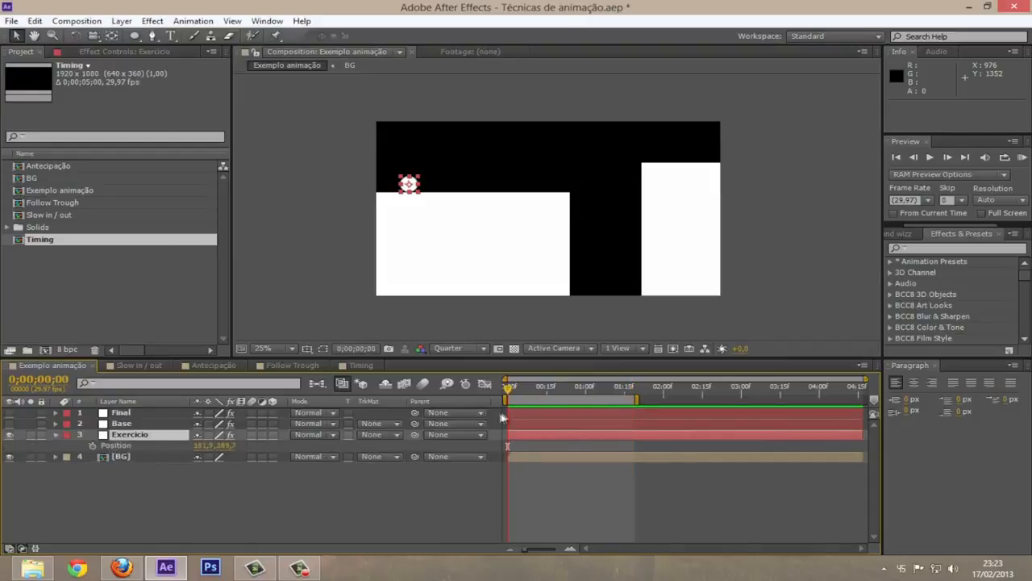
key("equal")
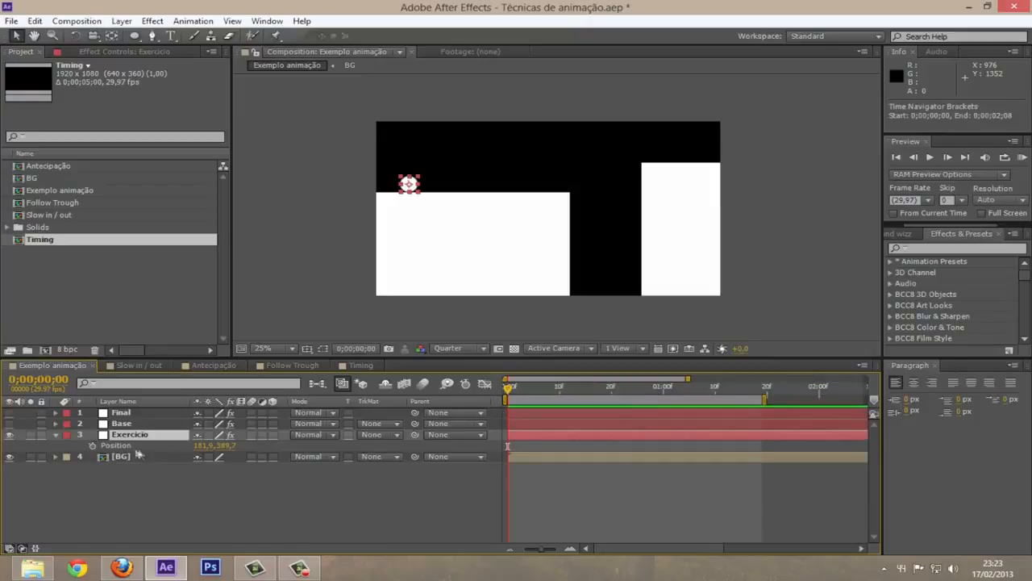
left_click(129, 448)
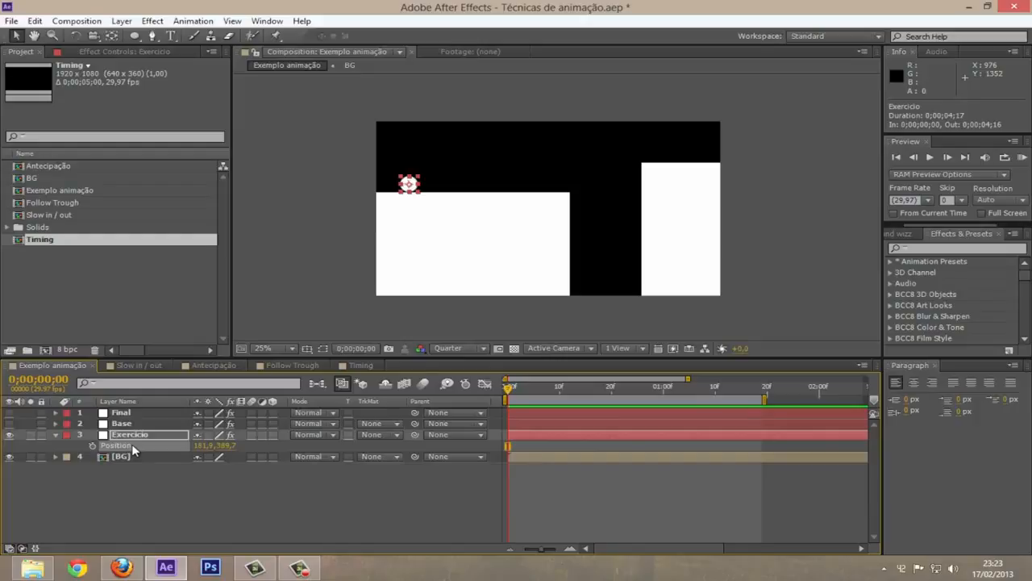
Try scaling the Exercicio ball around its centred anchor point to about 187% by 161%, then undo the scaling
key("period")
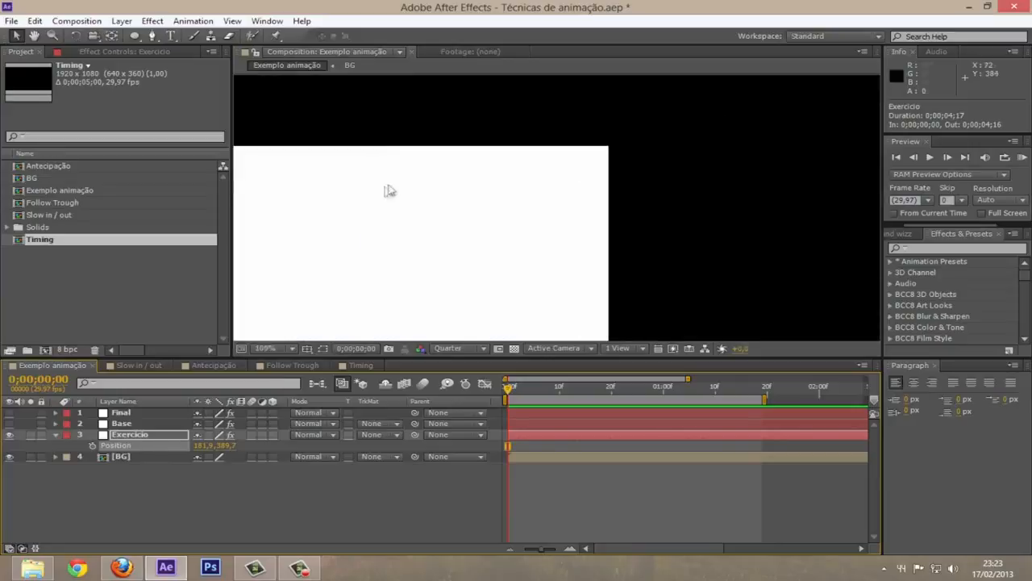
left_click_drag(315, 198, 509, 200)
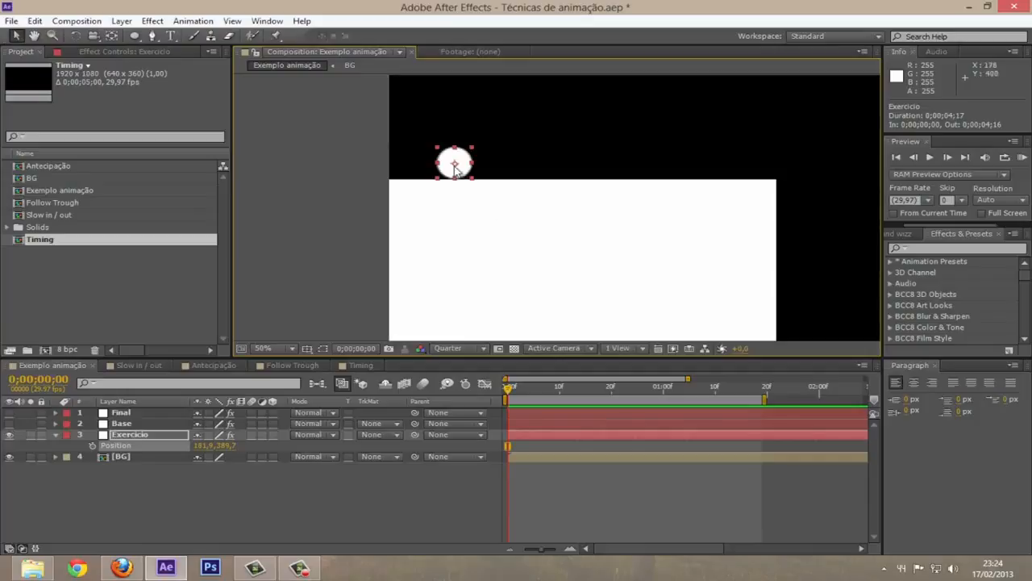
left_click(110, 37)
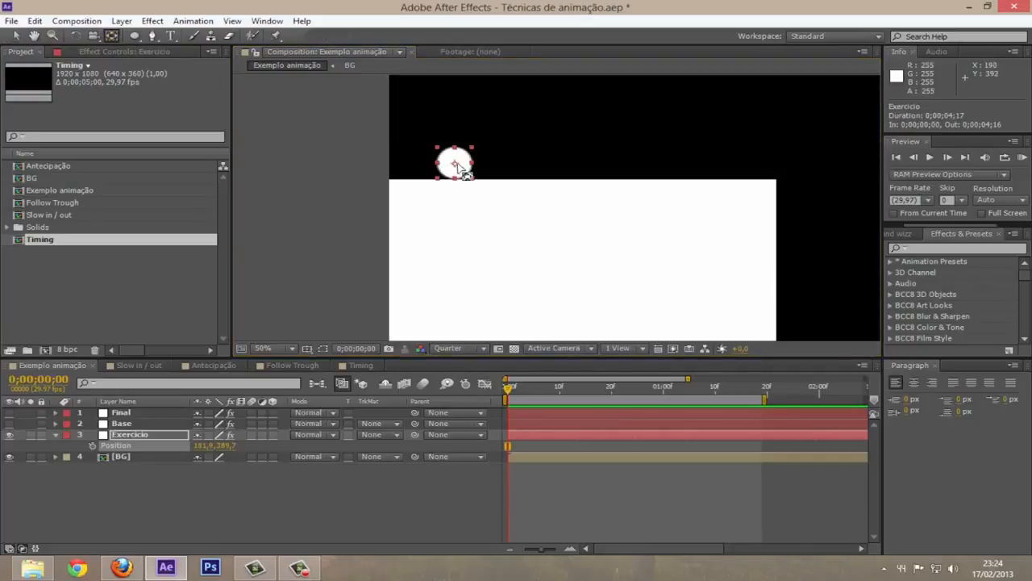
key("v")
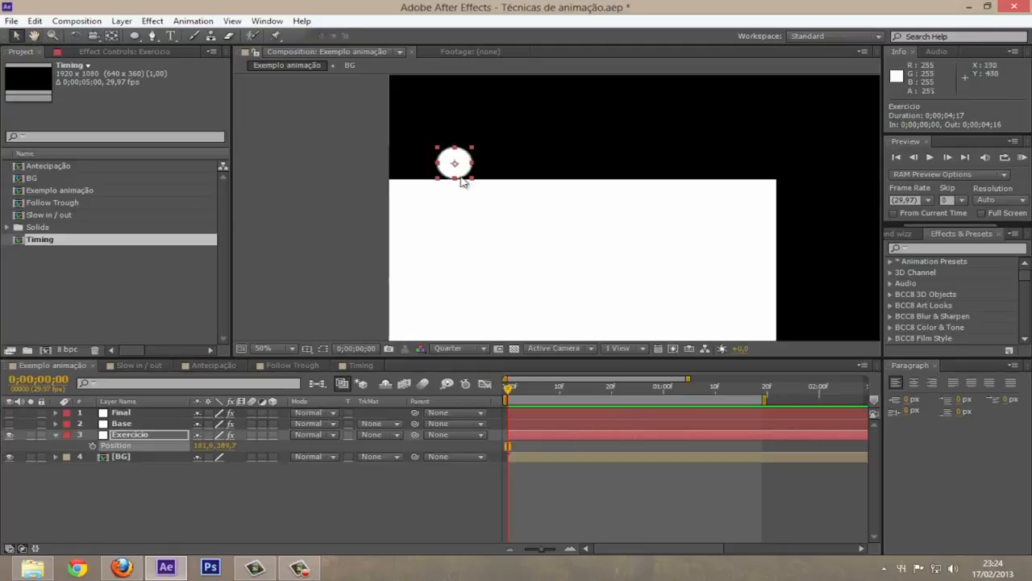
left_click_drag(474, 164, 456, 154)
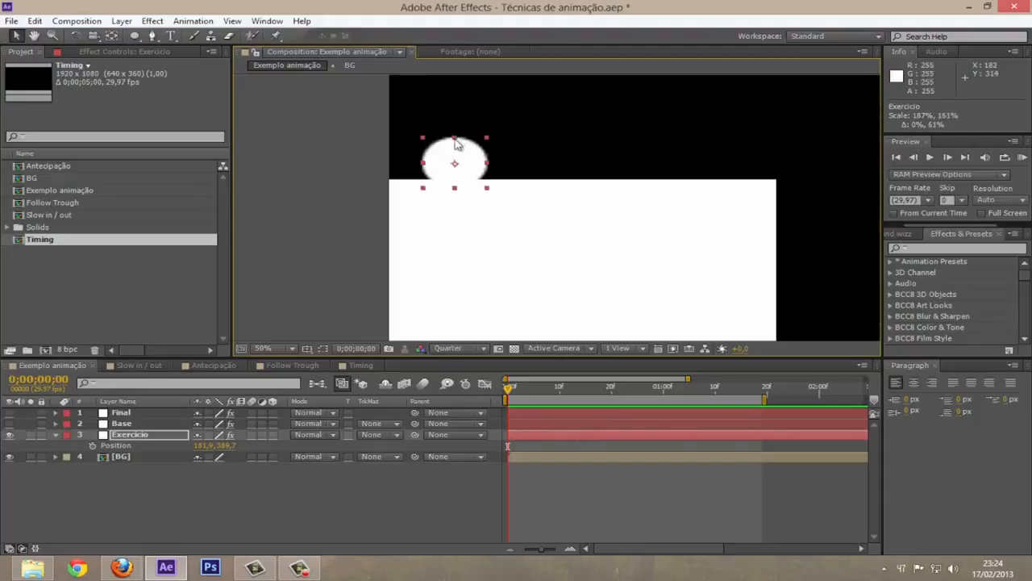
key("ctrl+z")
key("ctrl+z")
Try moving the ball's anchor point to its left edge and stretching it to about 148% width, then undo both changes
left_click(111, 37)
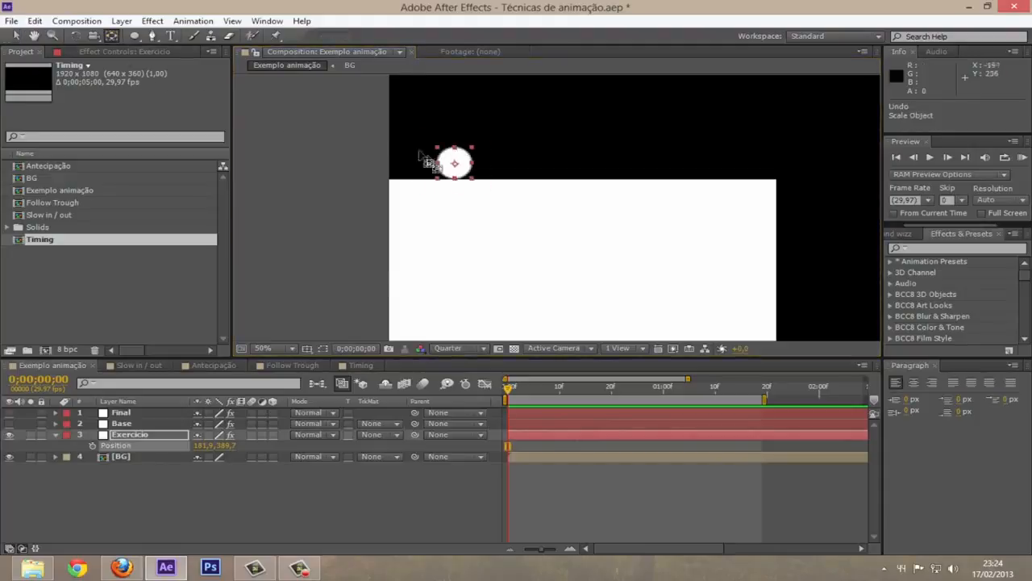
left_click_drag(459, 166, 446, 166)
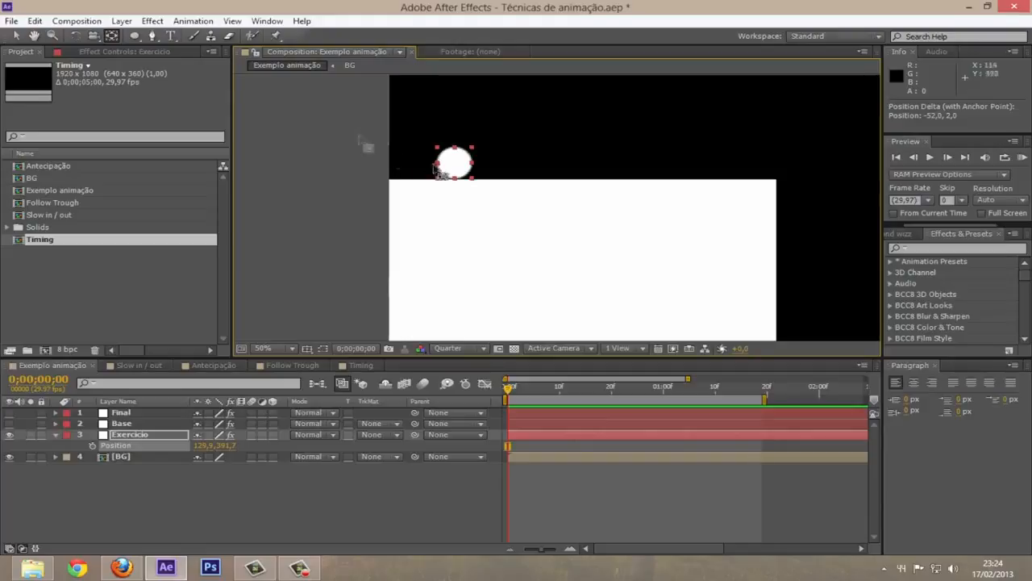
key("v")
mouse_move(473, 163)
left_mouse_down()
mouse_move(565, 167)
mouse_move(489, 167)
left_mouse_up()
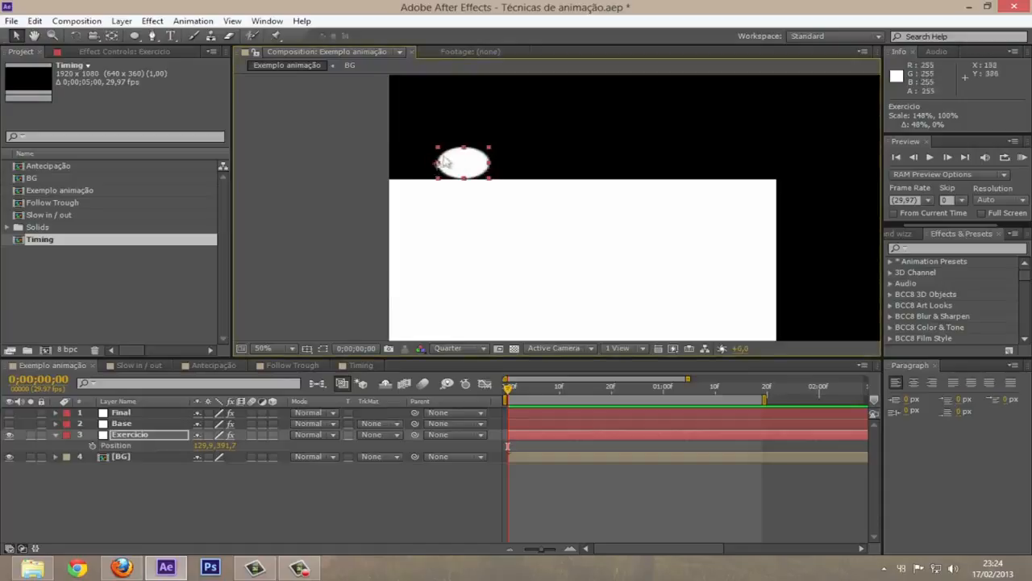
key("ctrl+z")
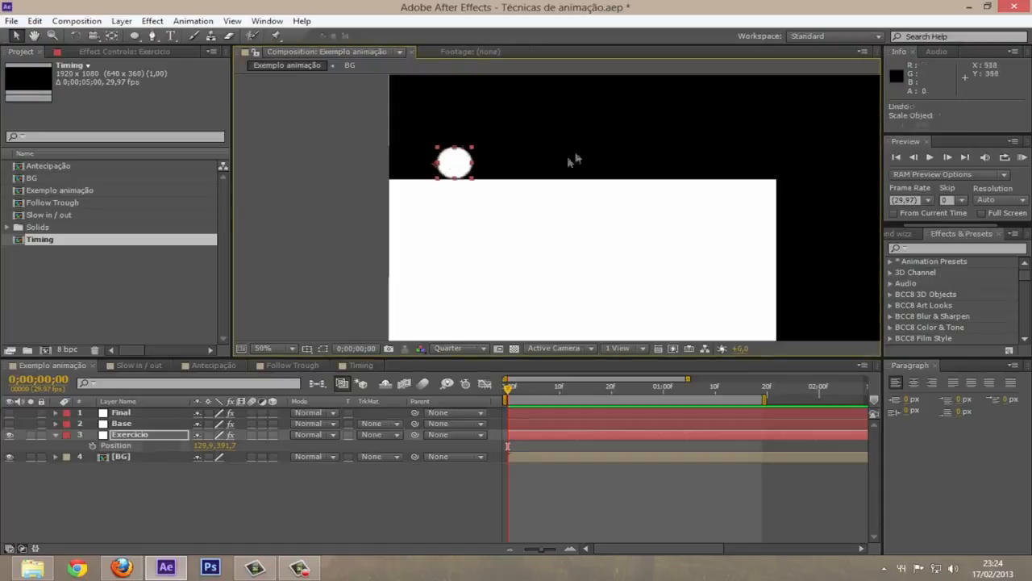
key("ctrl+z")
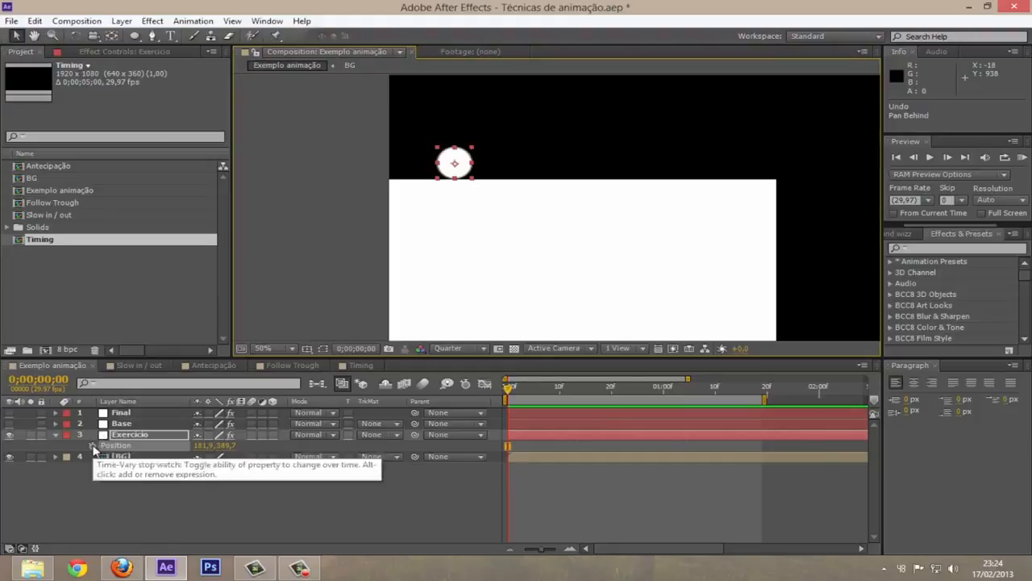
Enable Position keyframing on the Exercicio layer at 0;00;00;00 and move the current time to 0;00;00;04
left_click(93, 446)
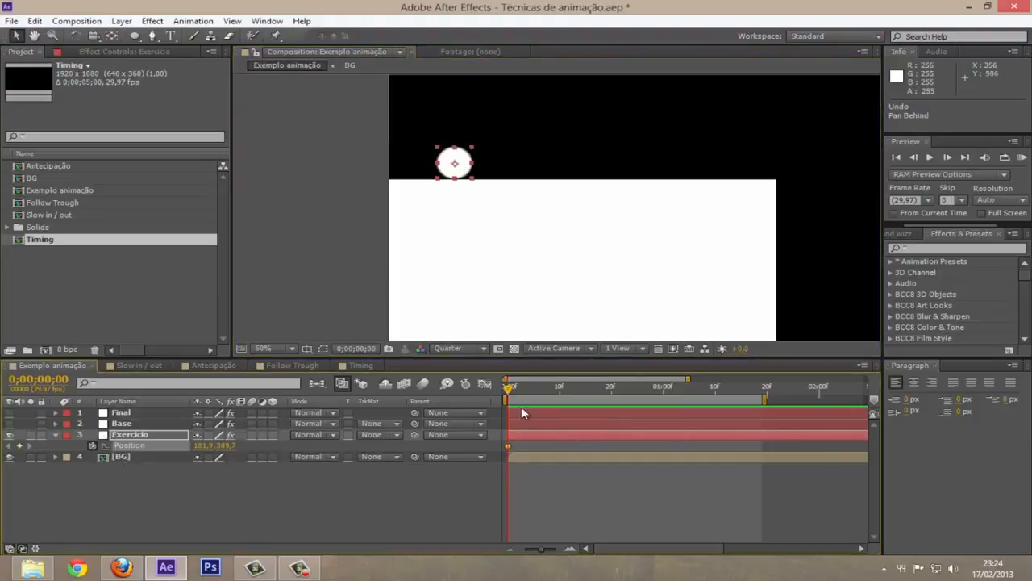
key("minus")
key("equal")
key("equal")
left_click_drag(509, 391, 539, 393)
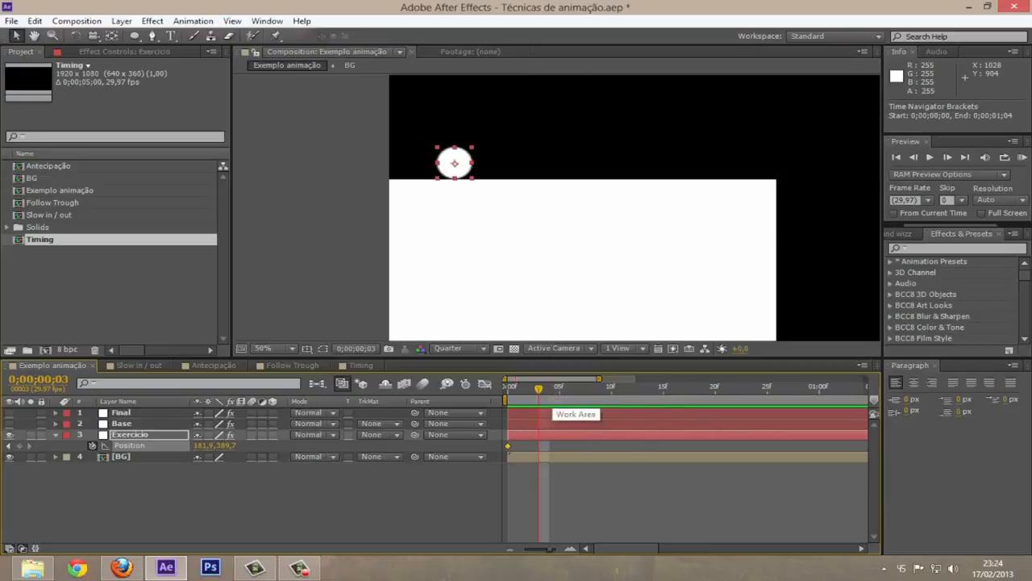
left_click(549, 387)
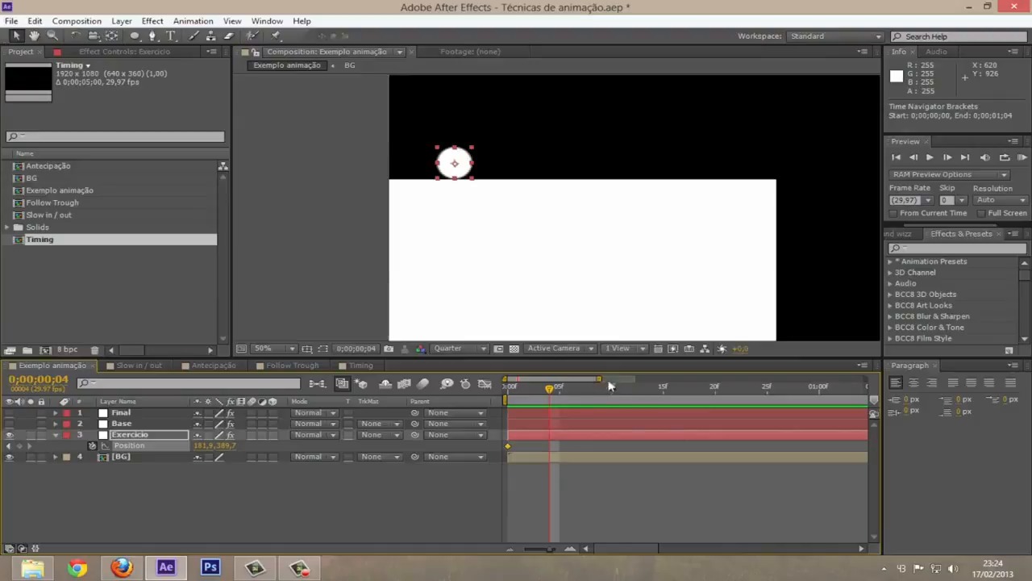
key("minus")
key("equal")
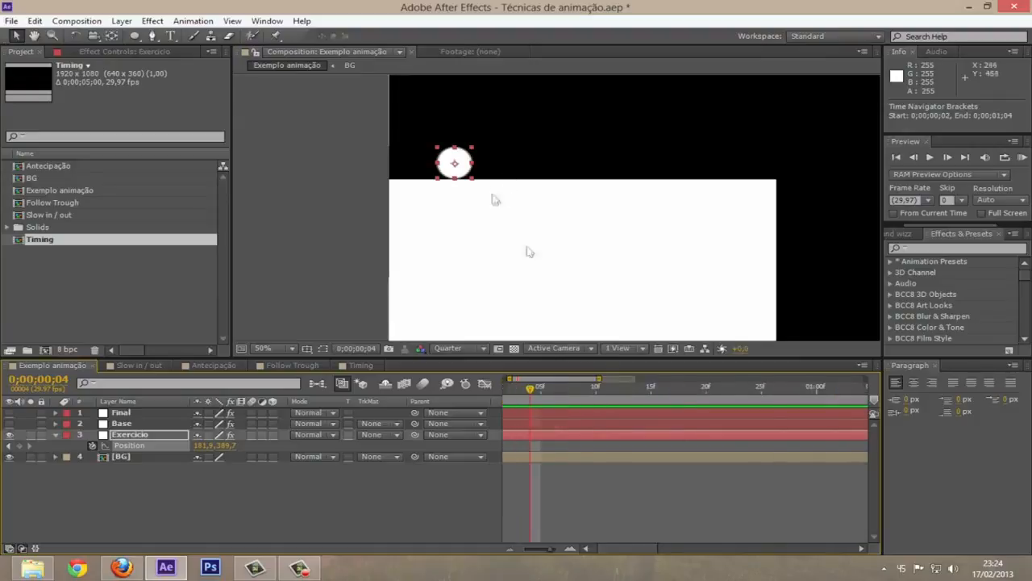
key("minus")
key("minus")
scroll(580, 203, "down", 1)
scroll(597, 195, "up", 1)
scroll(688, 193, "down", 1)
scroll(700, 201, "up", 1)
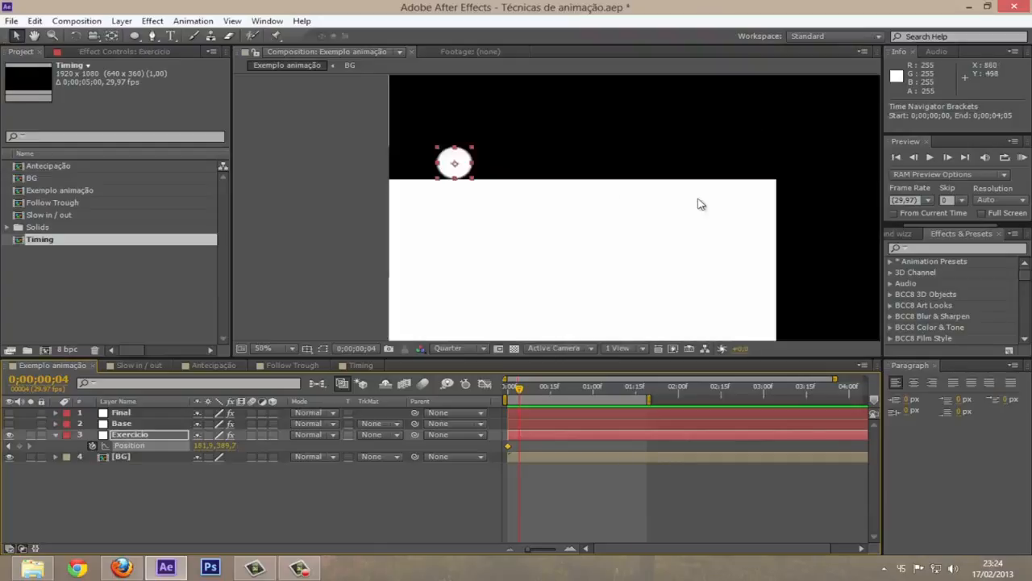
left_click_drag(631, 224, 589, 245)
key("equal")
key("equal")
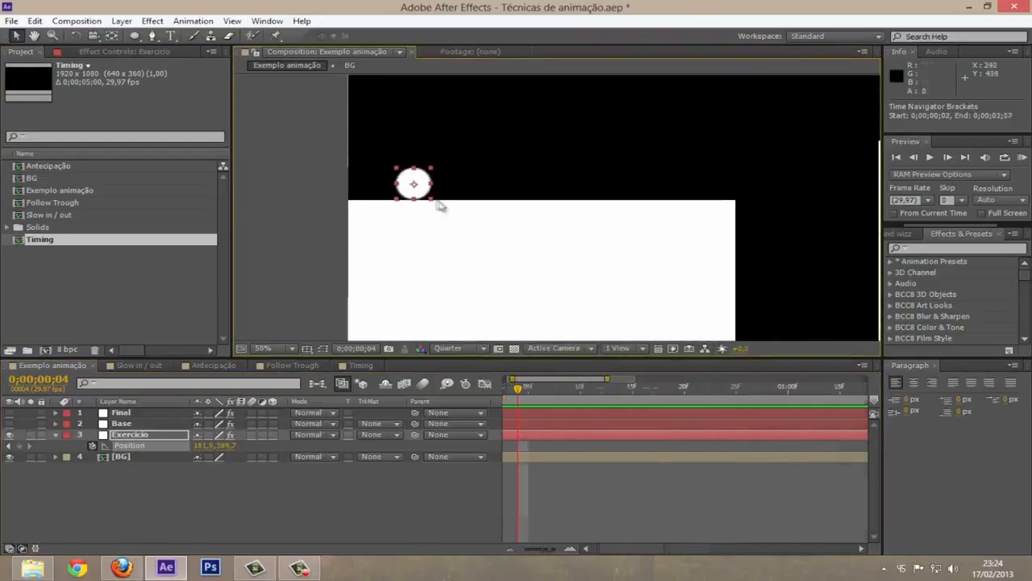
At 0;00;00;02, move the Exercicio ball 50 px to the left, keyframing its Position at 131,9, 389,7
left_click(504, 393)
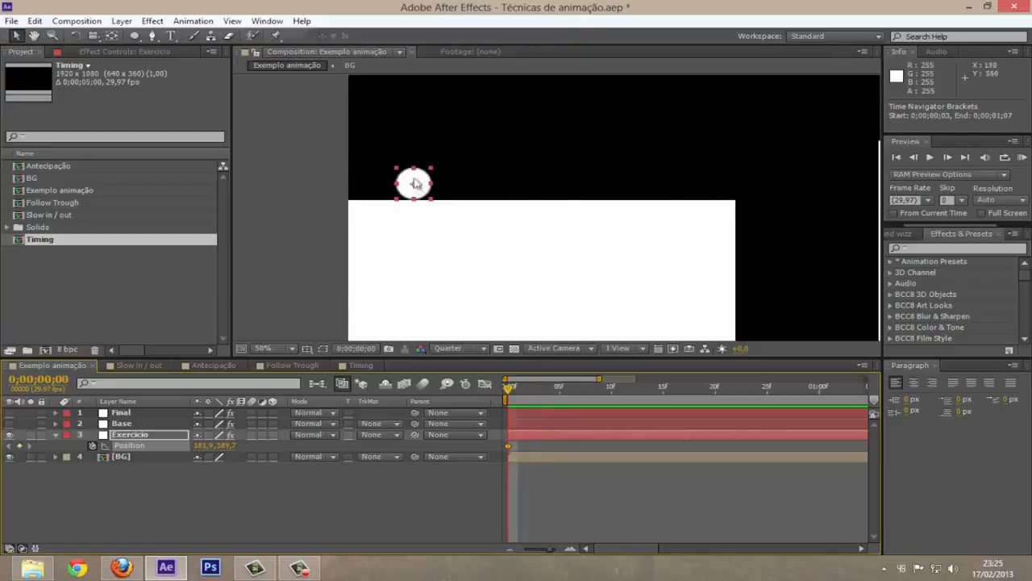
left_click_drag(511, 391, 531, 391)
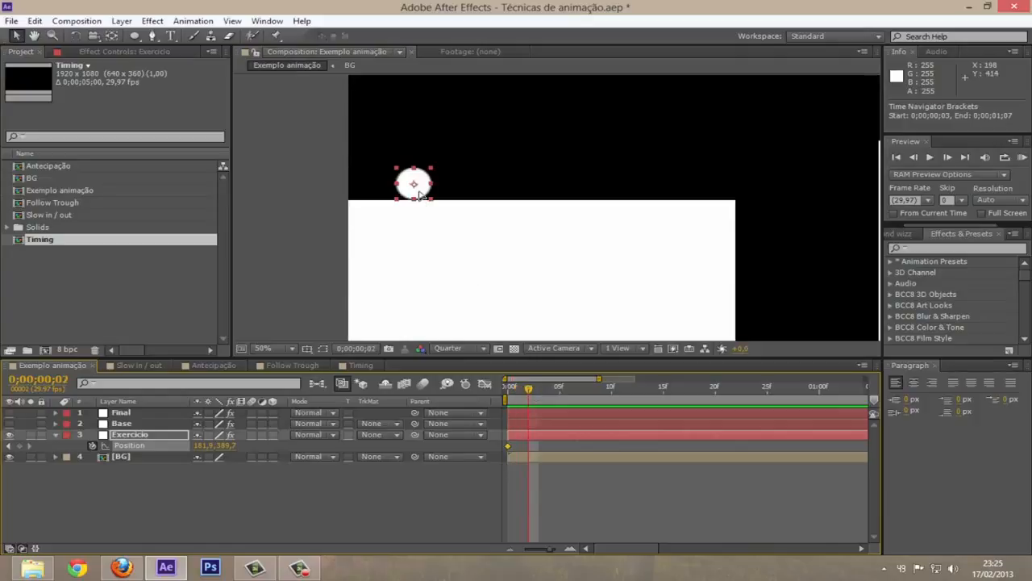
left_click_drag(419, 193, 402, 194)
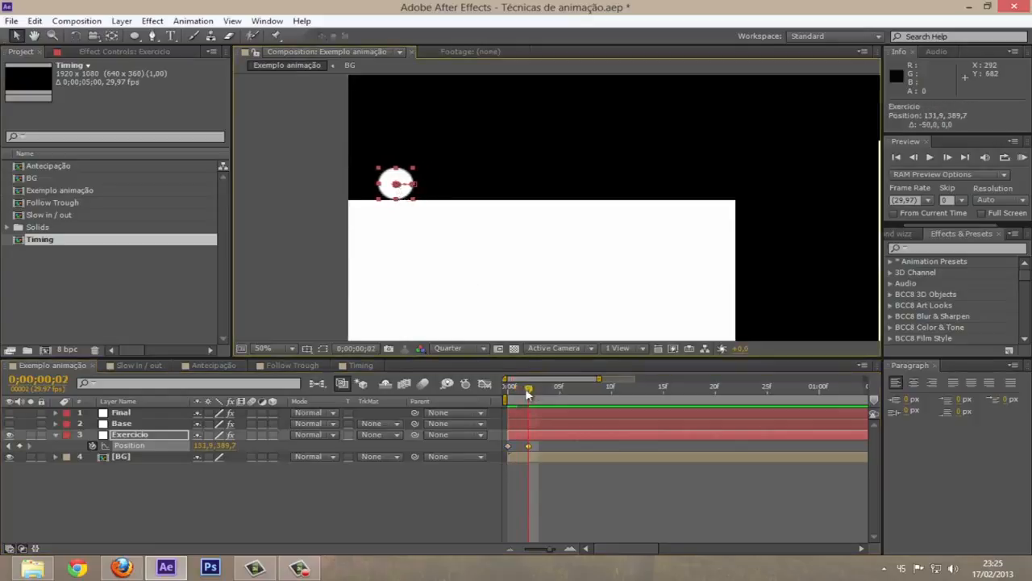
At 0;00;00;08, move the ball horizontally against the tall right block, keyframing its Position at 1433,9, 389,7
mouse_move(523, 394)
left_mouse_down()
mouse_move(505, 393)
mouse_move(539, 391)
left_mouse_up()
left_click_drag(646, 388, 521, 393)
scroll(574, 149, "down", 2)
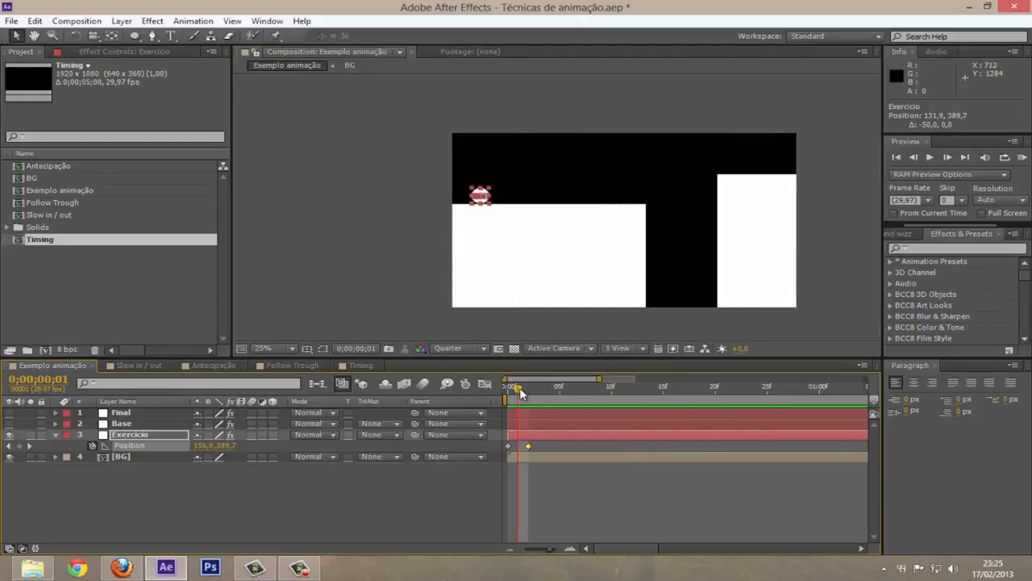
left_click_drag(521, 393, 537, 393)
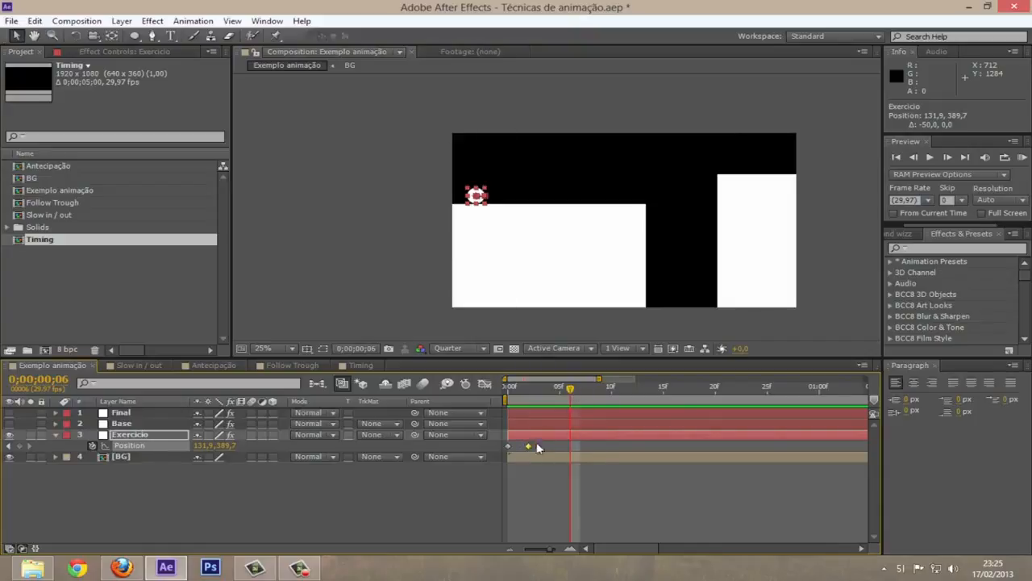
key("Page_Down")
key("Page_Down")
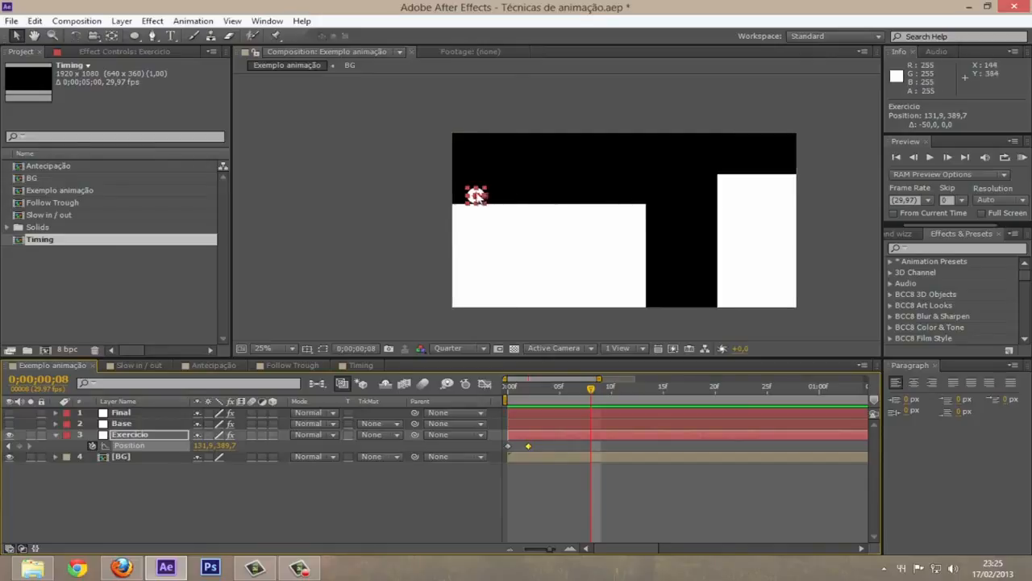
scroll(475, 195, "up", 2)
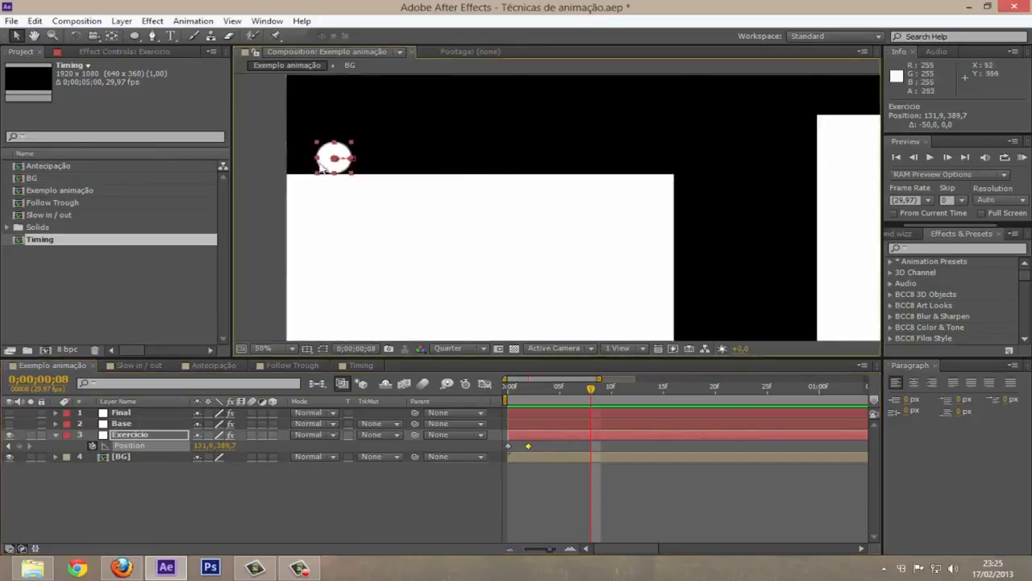
left_click_drag(332, 173, 798, 180)
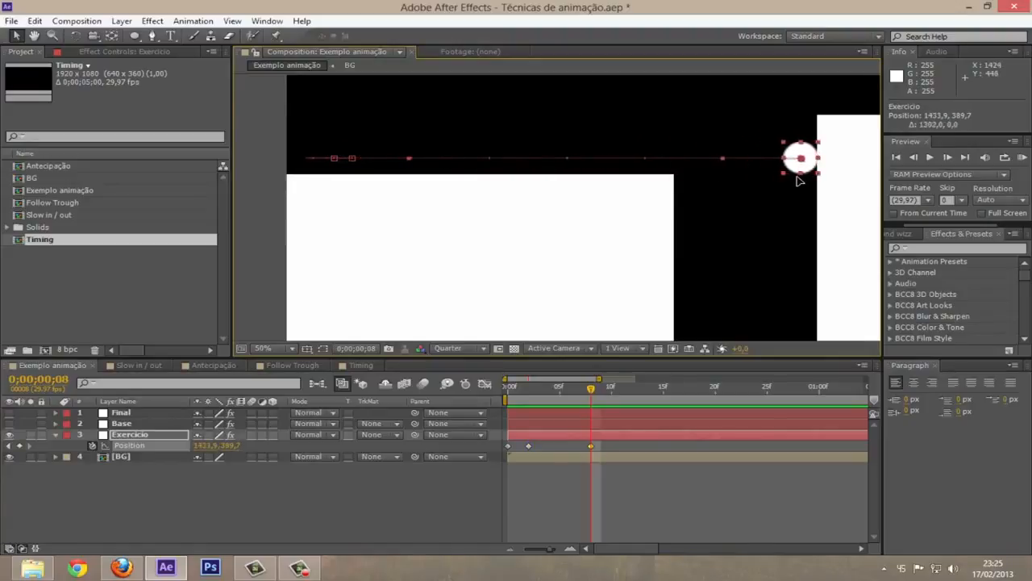
End the work area at 0;00;00;12 and play a RAM preview of the ball's motion
left_click_drag(593, 395, 619, 391)
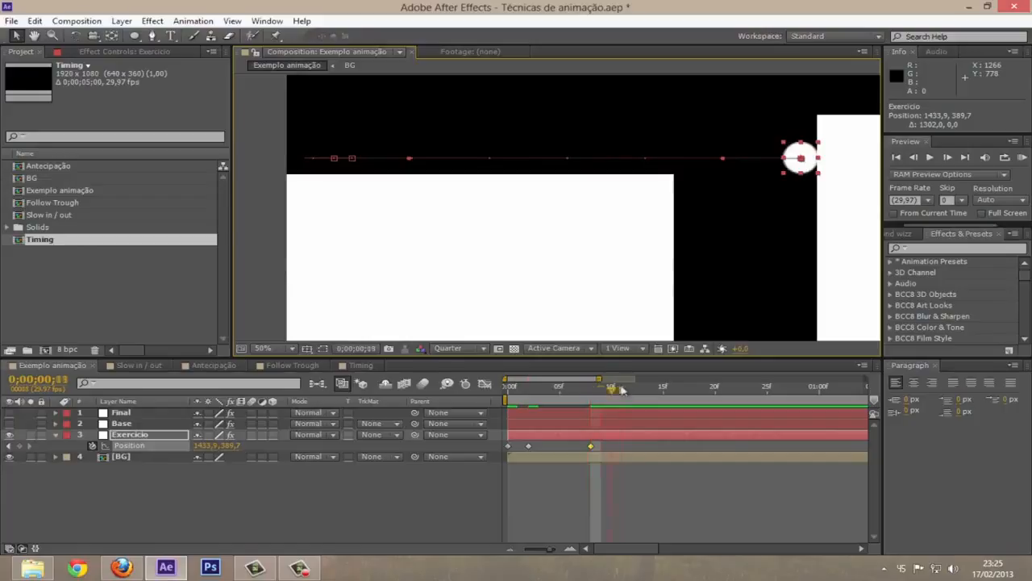
key("n")
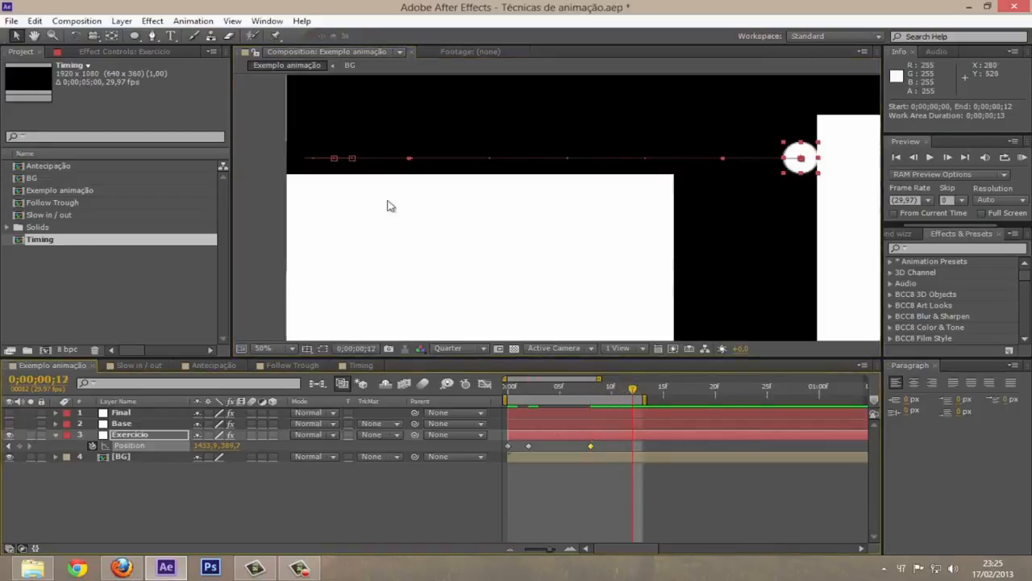
scroll(395, 200, "down", 1)
key("KP_0")
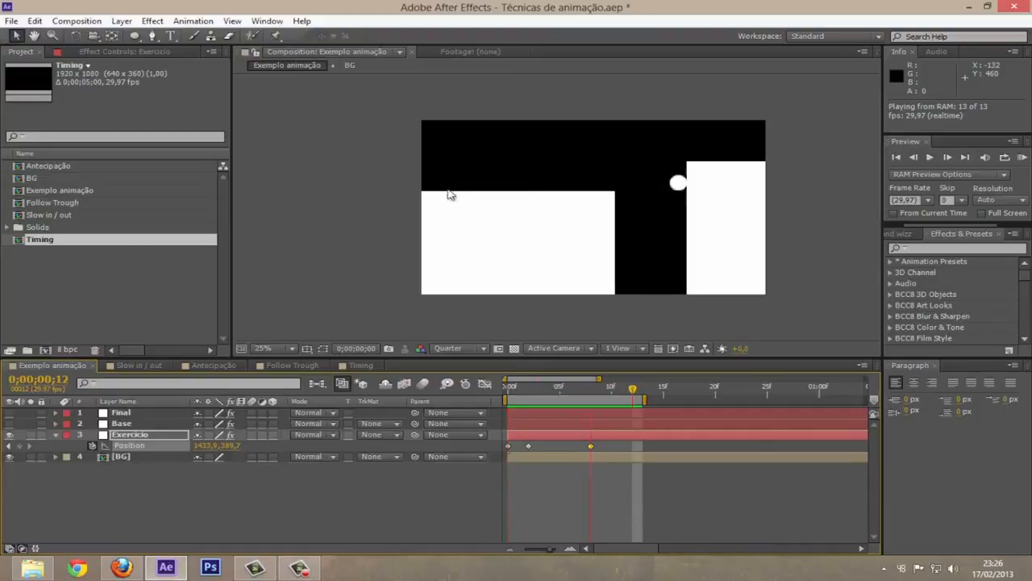
key("space")
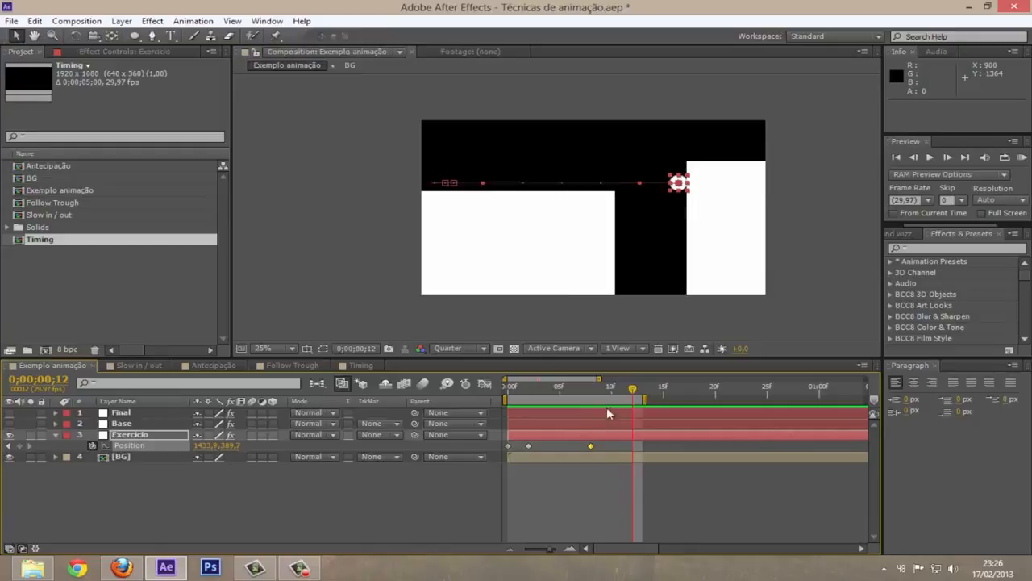
Try converting all three Position keyframes to Auto Bezier temporal interpolation, then undo the interpolation change
left_click_drag(594, 445, 608, 449)
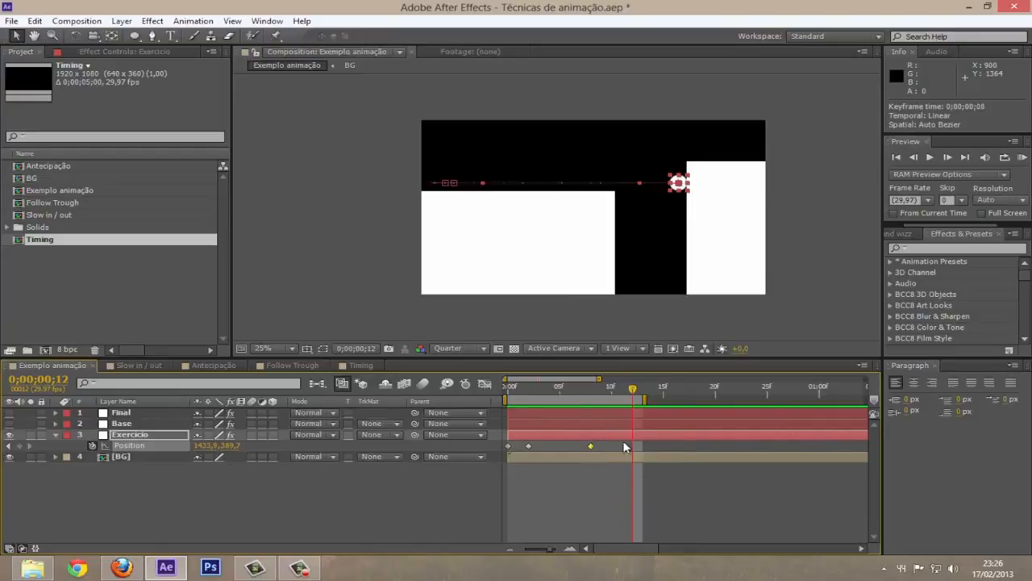
left_click_drag(590, 449, 491, 454)
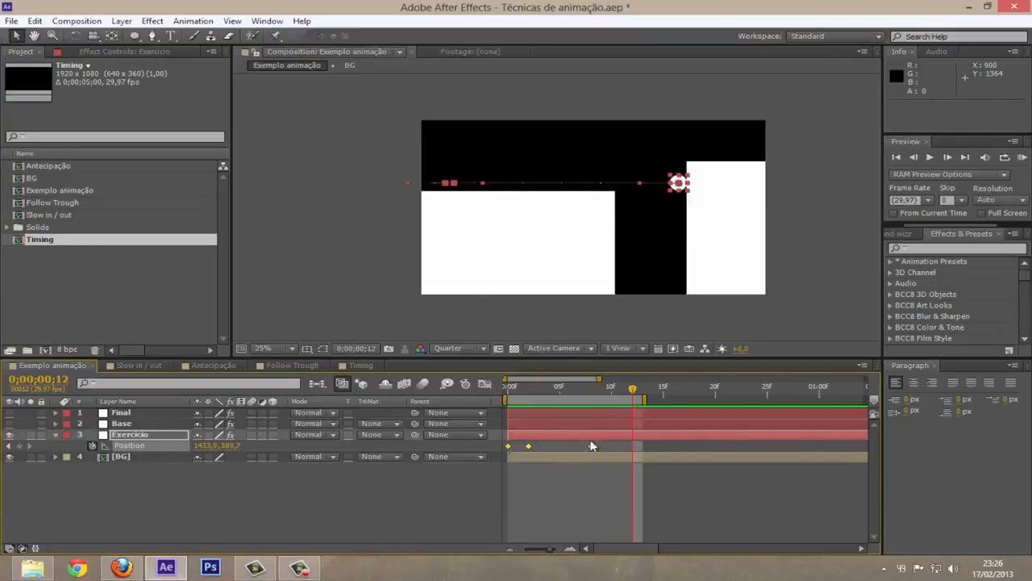
left_click(591, 446, "ctrl")
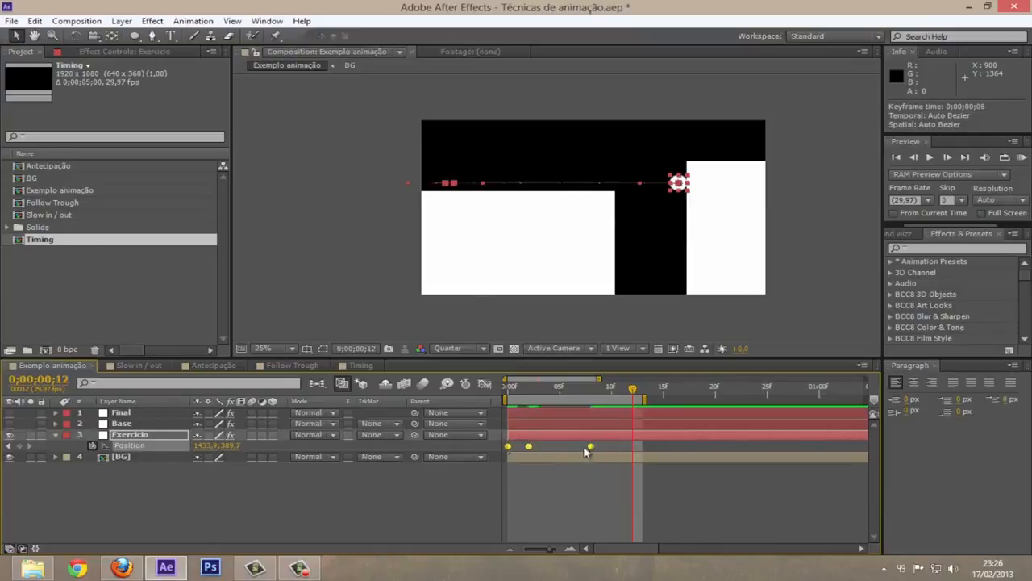
key("ctrl+z")
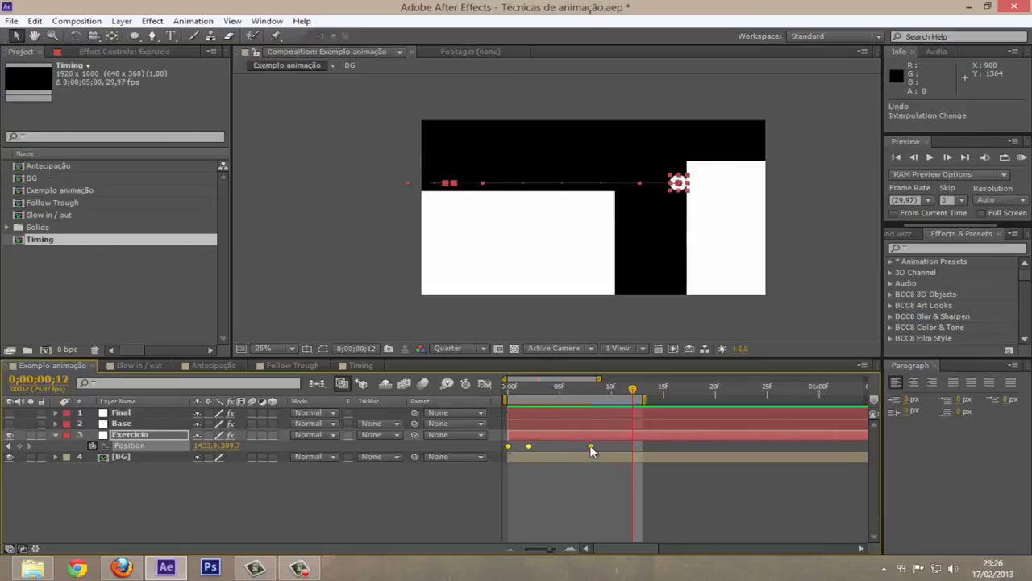
Stretch the Position keyframes proportionally to end at about 0;00;00;22, extend the work area to 0;00;00;26, and preview
left_click_drag(622, 448, 737, 449)
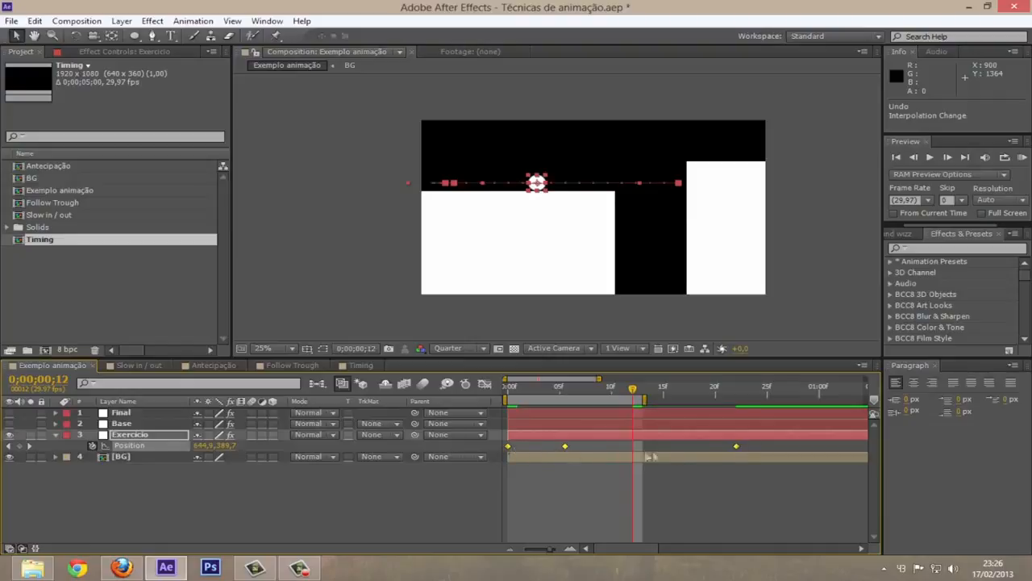
left_click_drag(643, 400, 789, 400)
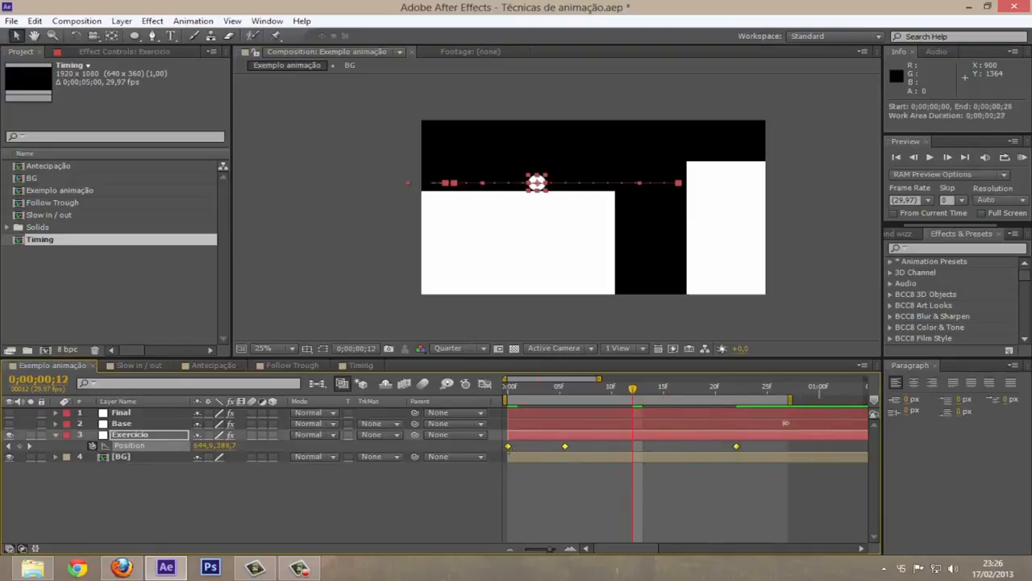
key("KP_0")
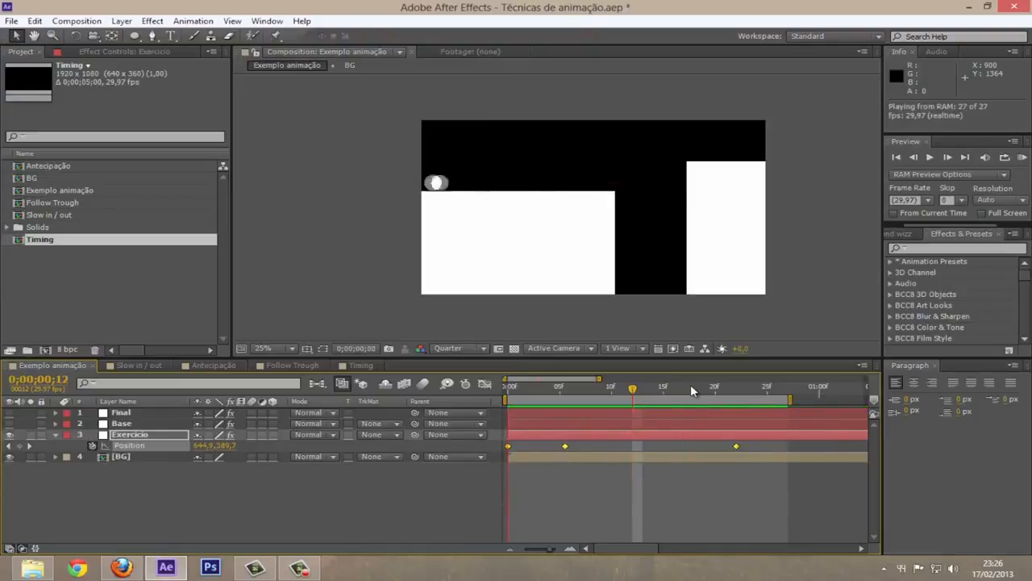
key("space")
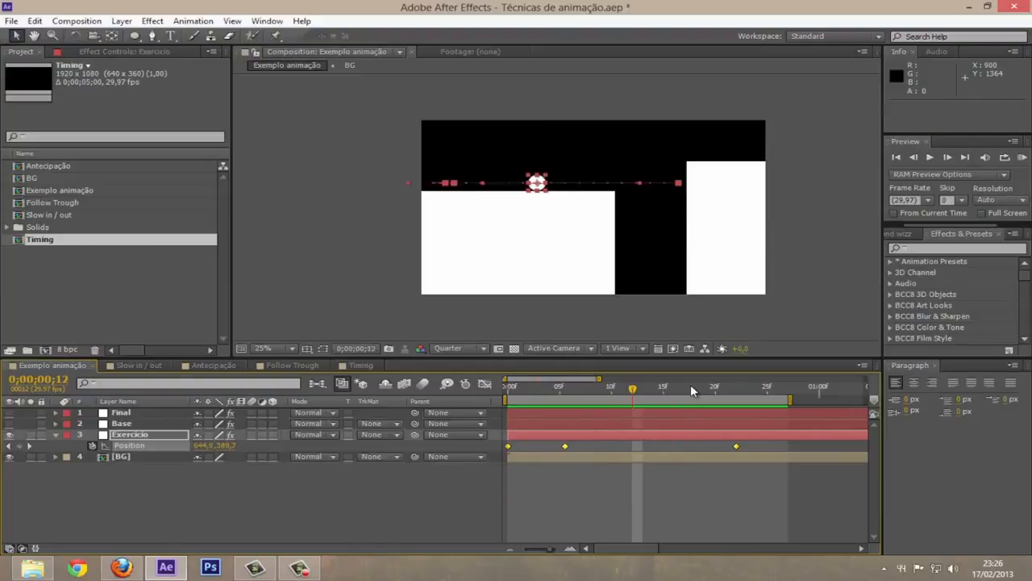
Move only the middle Position keyframe to 0;00;00;08 and play a RAM preview of the new timing
left_click(611, 444)
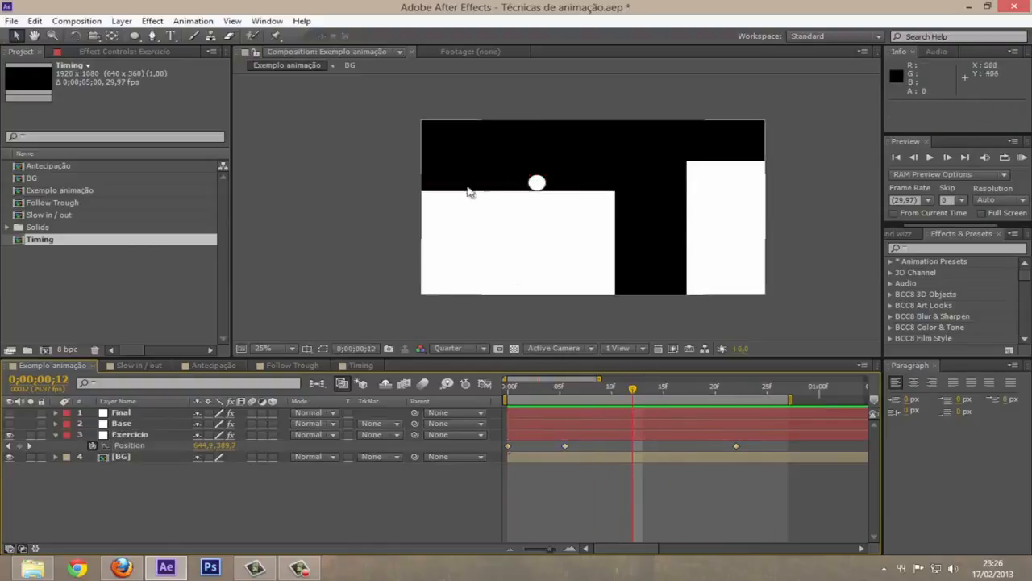
left_click_drag(565, 446, 598, 444)
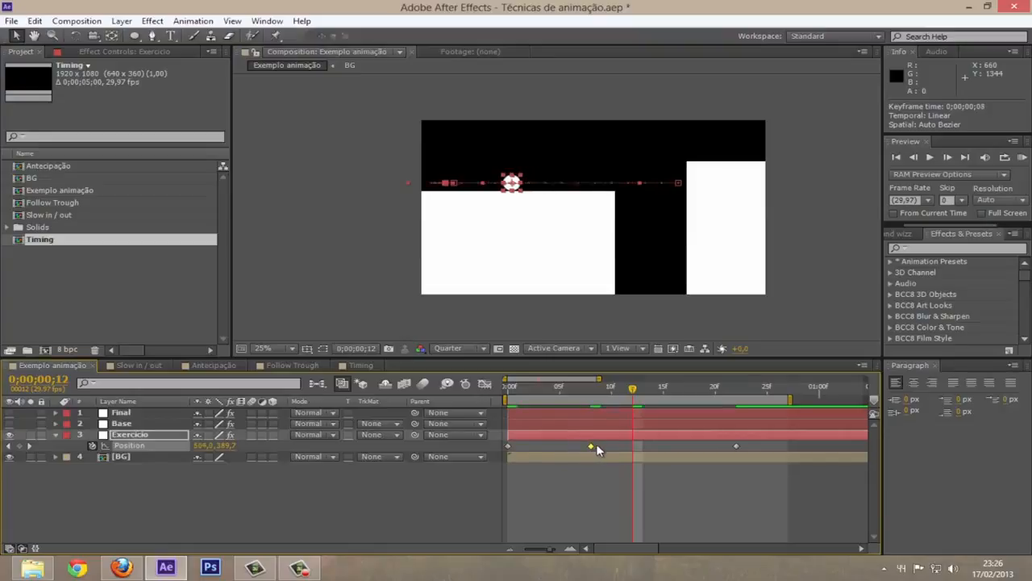
key("KP_0")
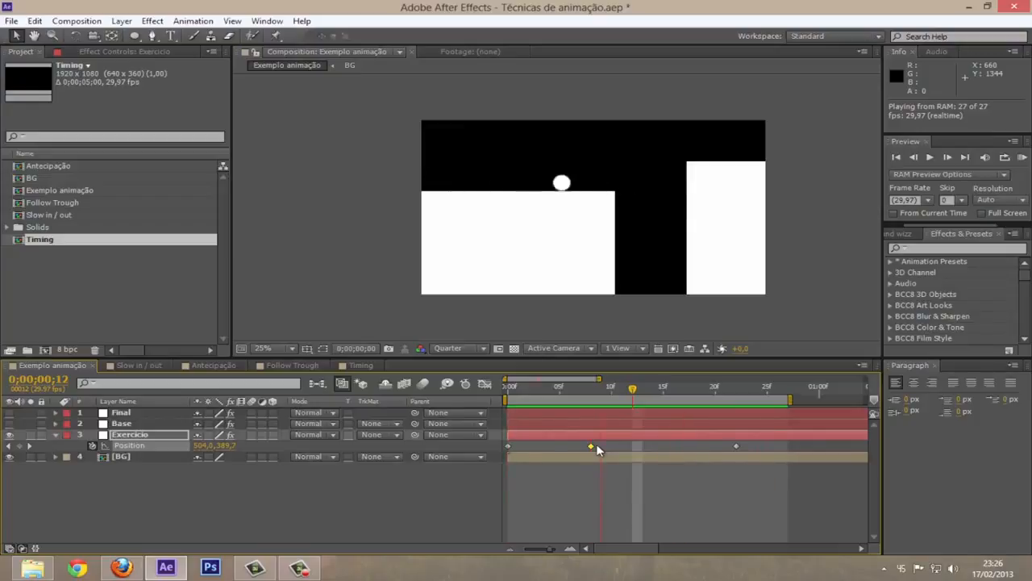
key("space")
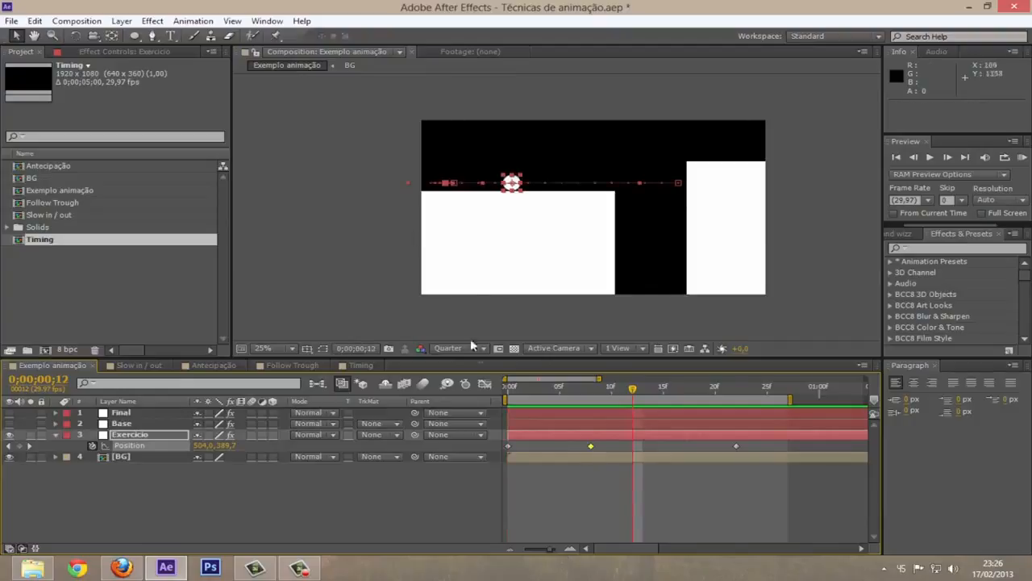
Move the last Position keyframe to 0;00;00;16 and play a RAM preview of the faster motion
left_click_drag(634, 389, 690, 448)
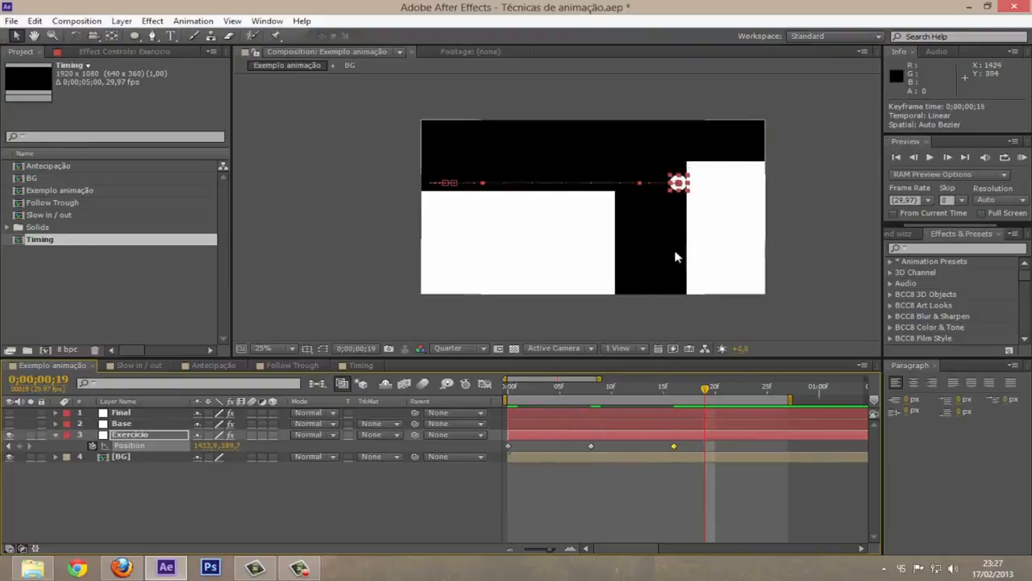
key("KP_0")
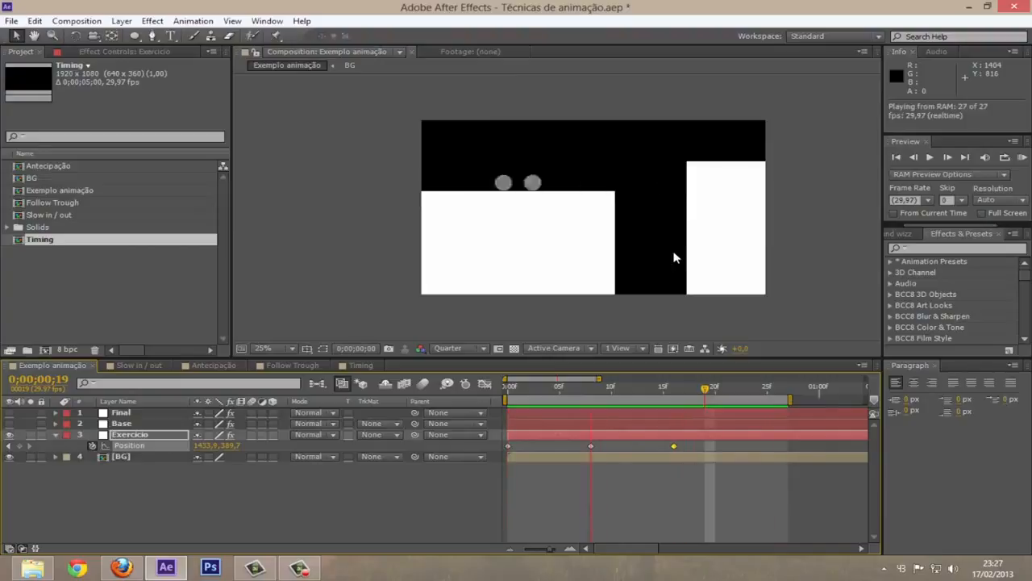
key("space")
Widen the visible timeline range to 0;00;01;19, select all Position keyframes, and move the current time to 0;00;00;21
left_click_drag(598, 378, 653, 387)
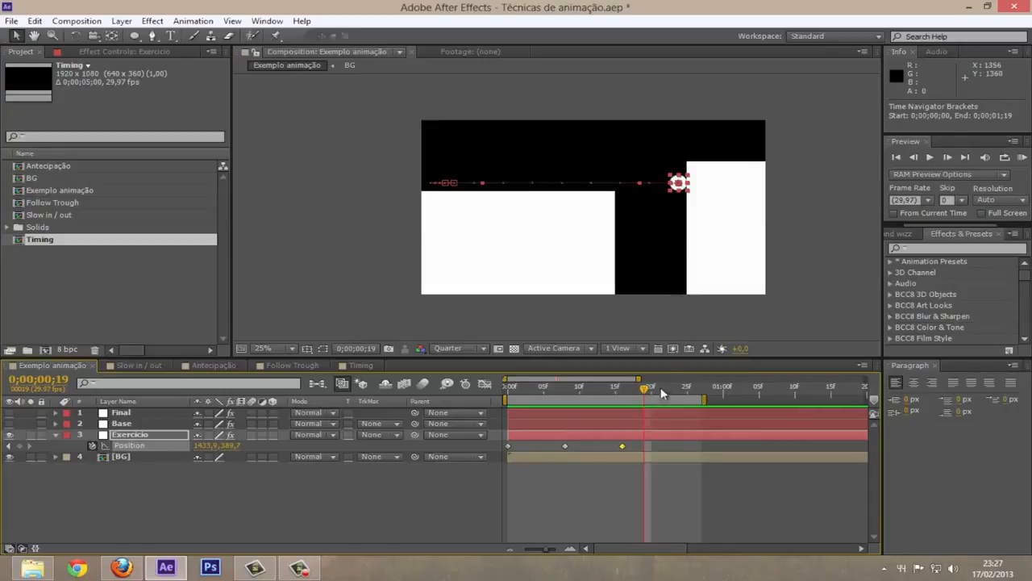
left_click(148, 445)
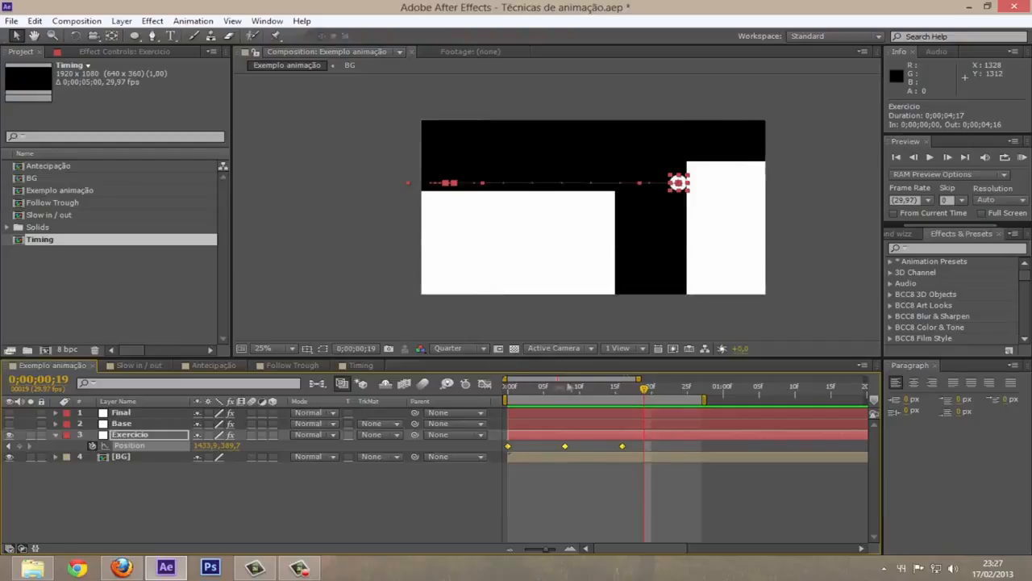
left_click_drag(643, 390, 600, 391)
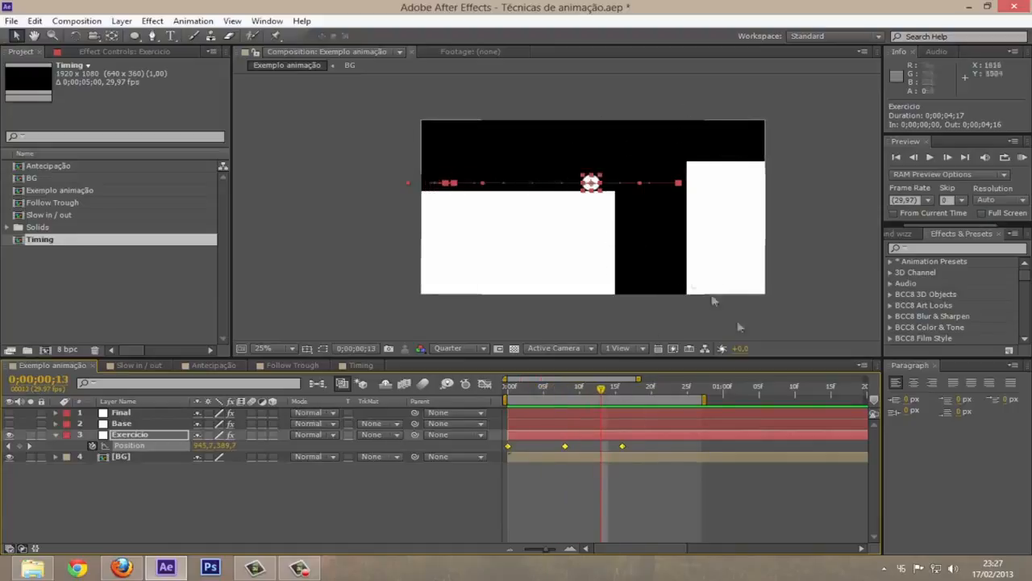
left_click(623, 393)
left_click_drag(623, 392, 680, 353)
key("Page_Up")
key("Page_Up")
key("Page_Up")
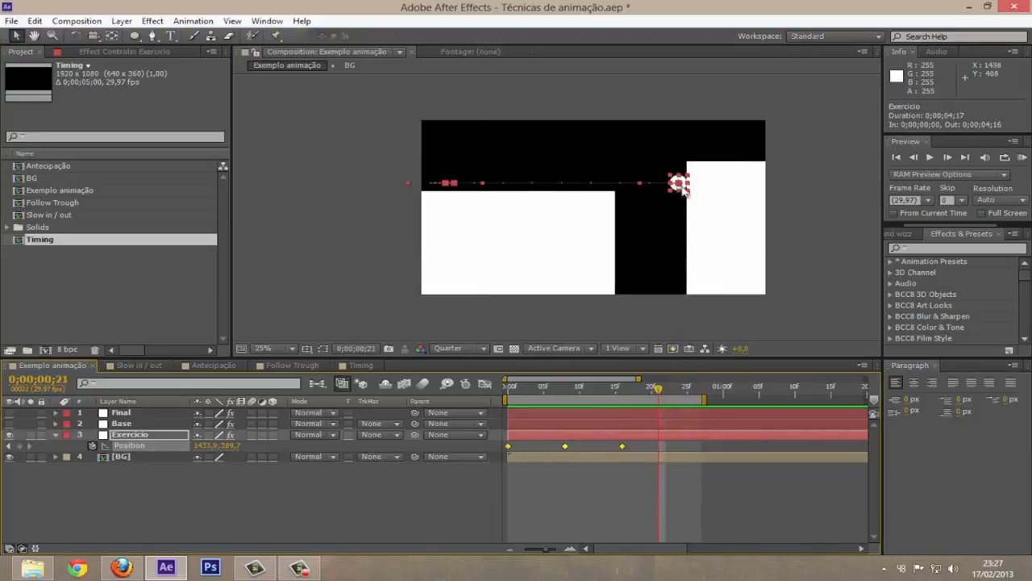
Move the ball down against the left block's side wall, keyframing its Position at 1123,9, 931,7
left_click_drag(685, 188, 680, 195)
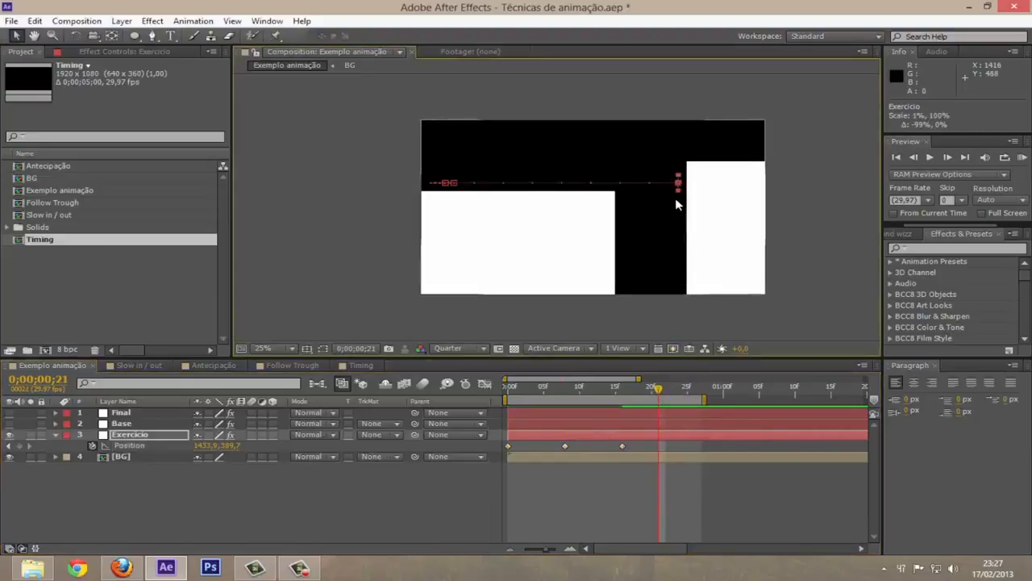
key("ctrl+z")
key("period")
key("period")
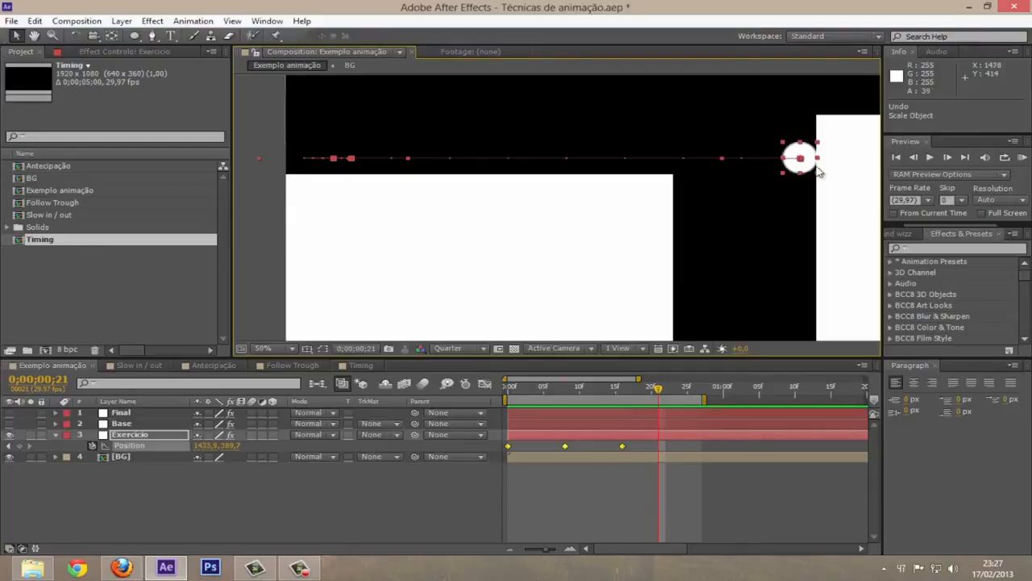
left_click_drag(773, 179, 609, 305)
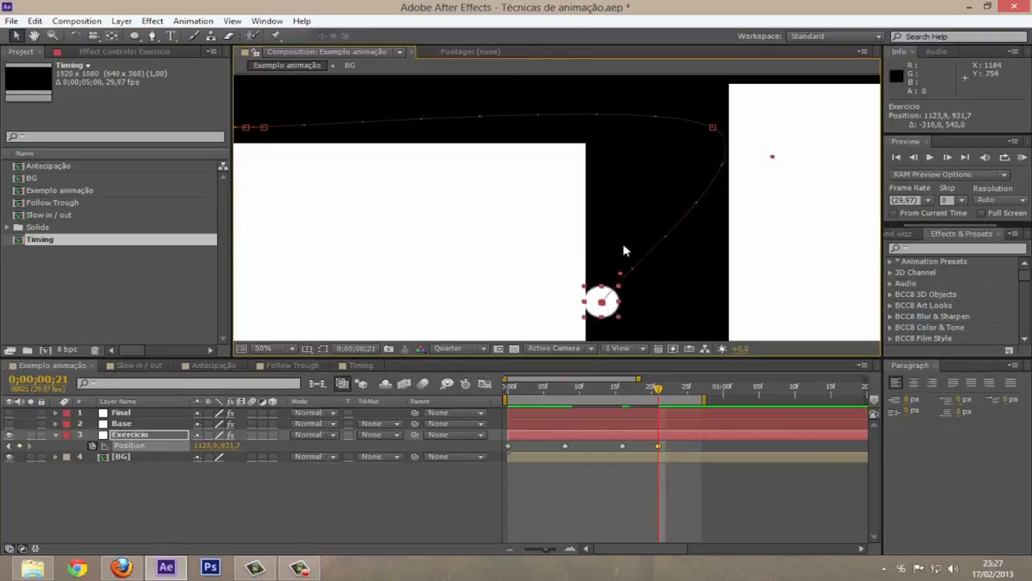
At 0;00;00;24, move the ball below the frame, keyframing its Position at 1361,9, 1351,7, and play a RAM preview
key("comma")
left_click_drag(663, 393, 681, 393)
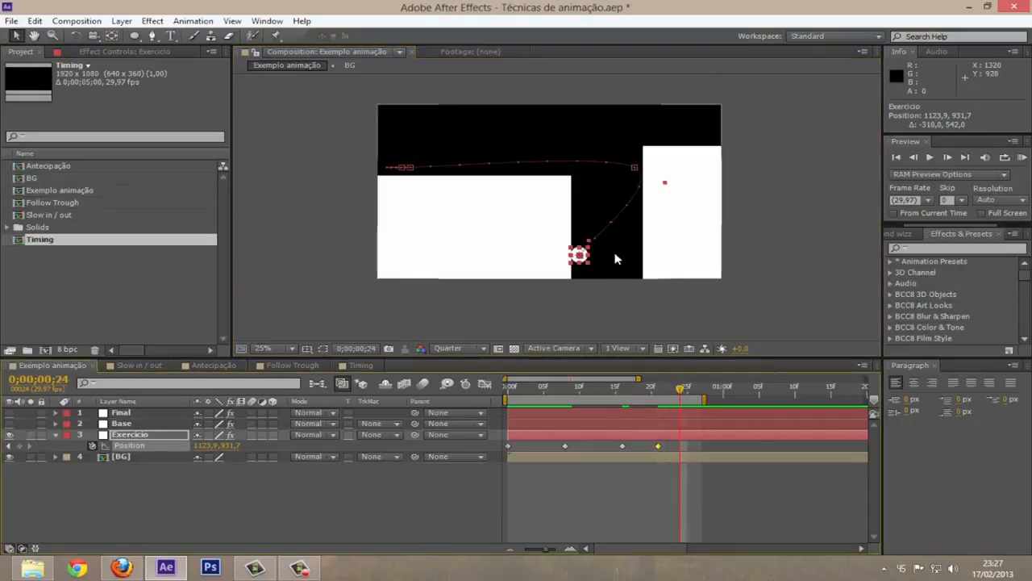
scroll(603, 196, "up", 2)
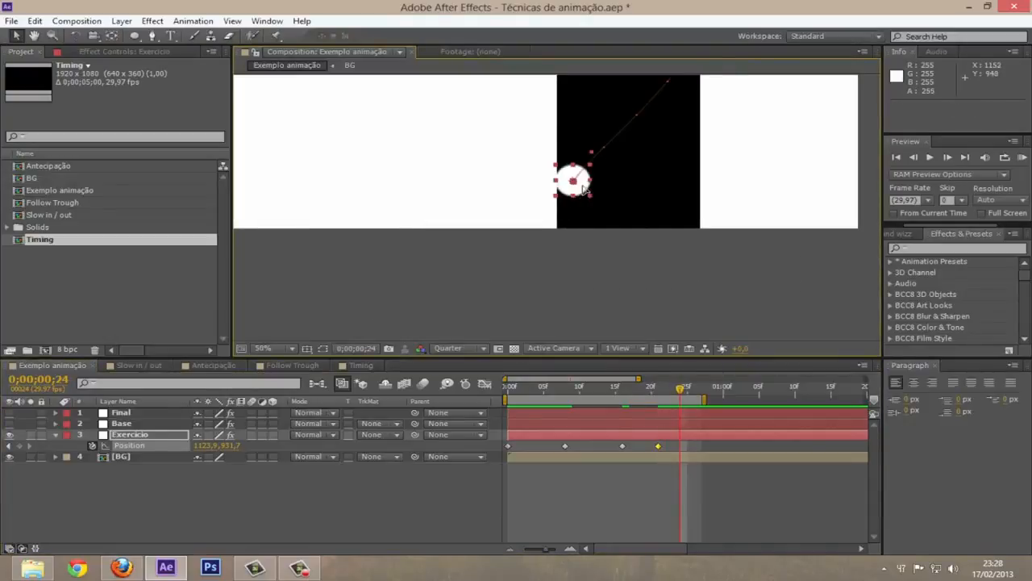
left_click_drag(582, 187, 669, 326)
scroll(650, 271, "down", 4)
key("KP_0")
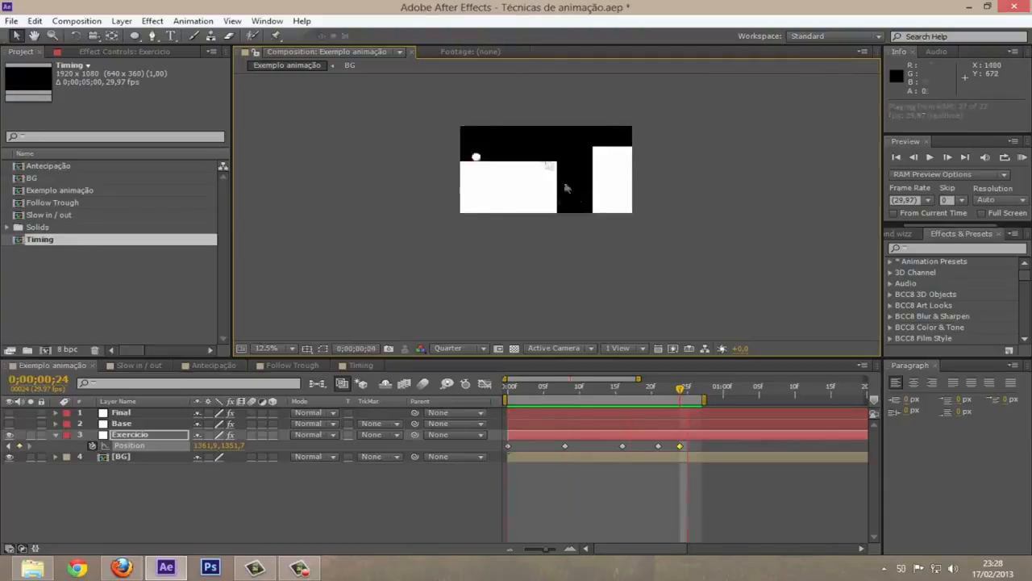
Extend the work area's end to cover 29 frames and play a RAM preview of the complete bouncing fall
scroll(556, 182, "up", 2)
left_click_drag(553, 211, 547, 224)
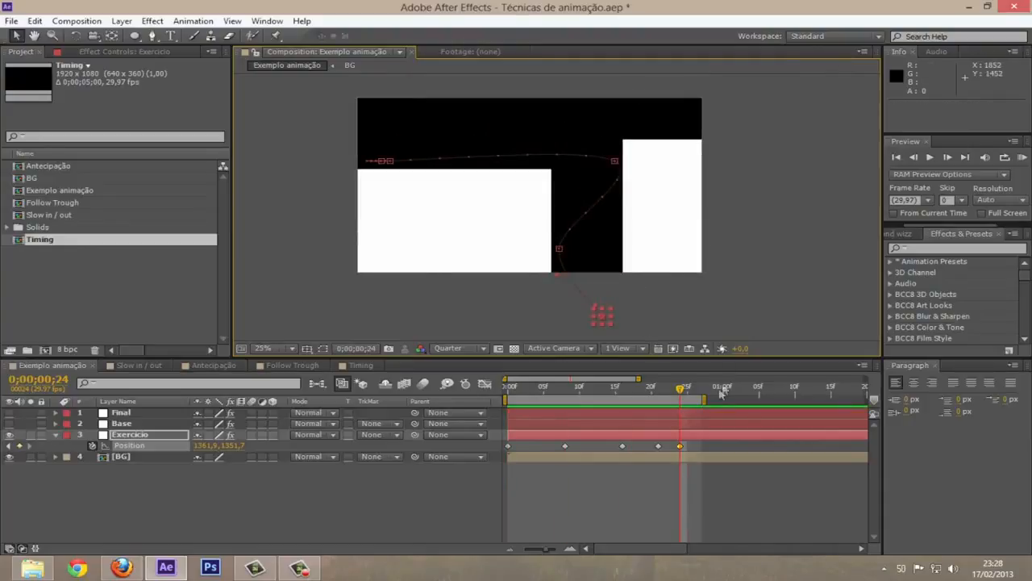
left_click_drag(706, 398, 717, 399)
key("KP_0")
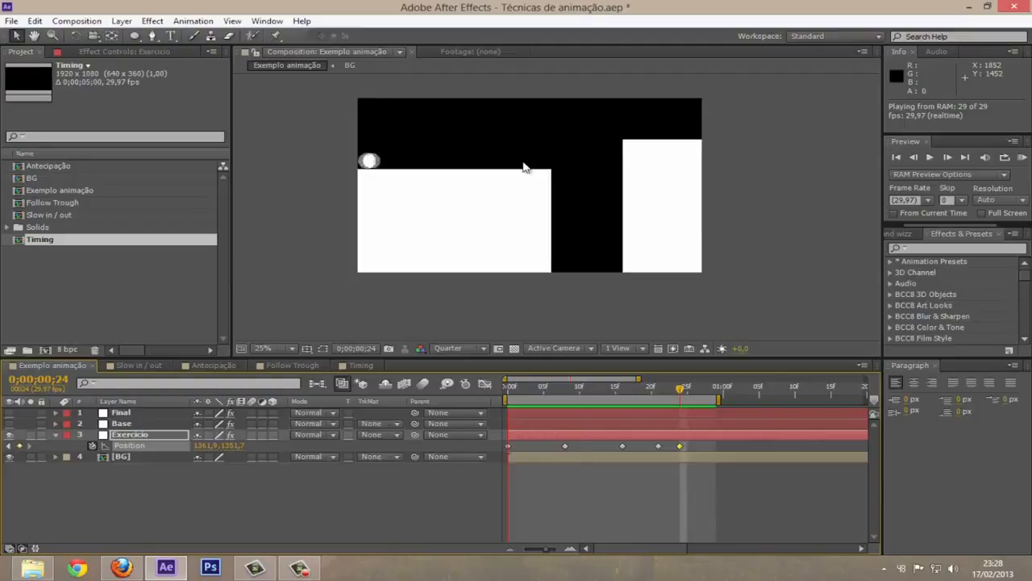
key("space")
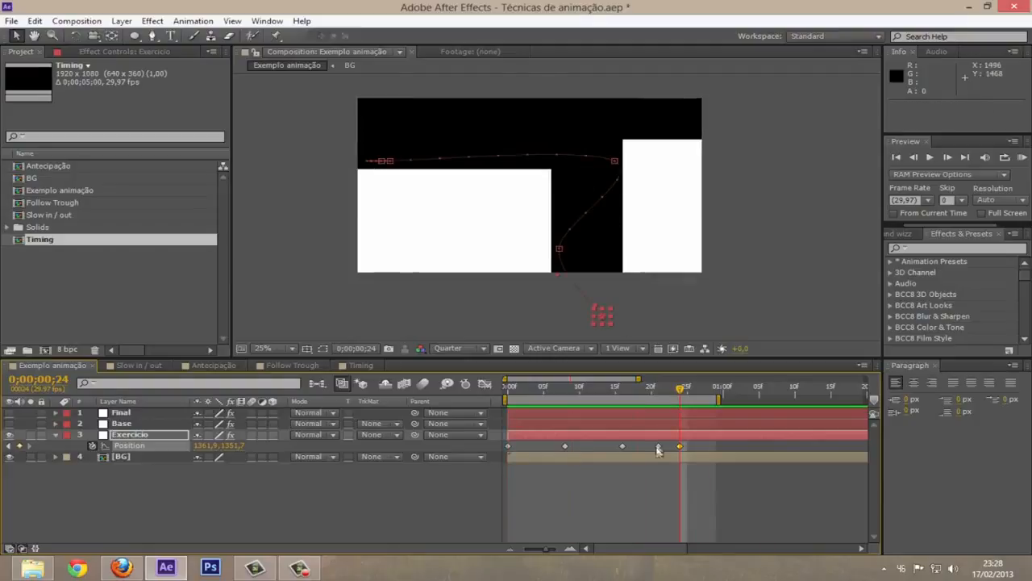
Straighten the dash's motion path by levelling the incoming Bezier handle of the Position keyframe at 0;00;00;16
left_click_drag(674, 400, 558, 399)
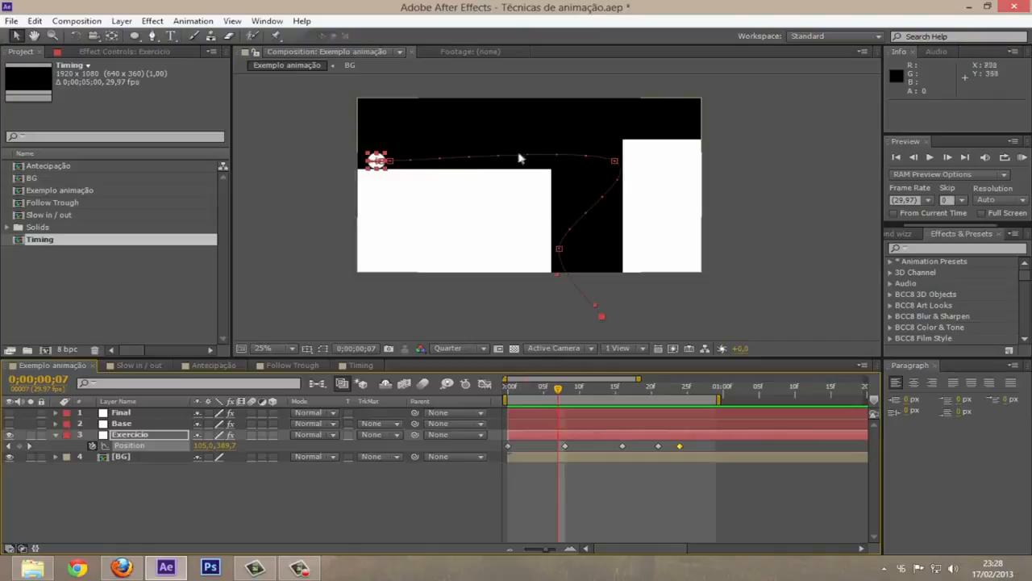
left_click(616, 164)
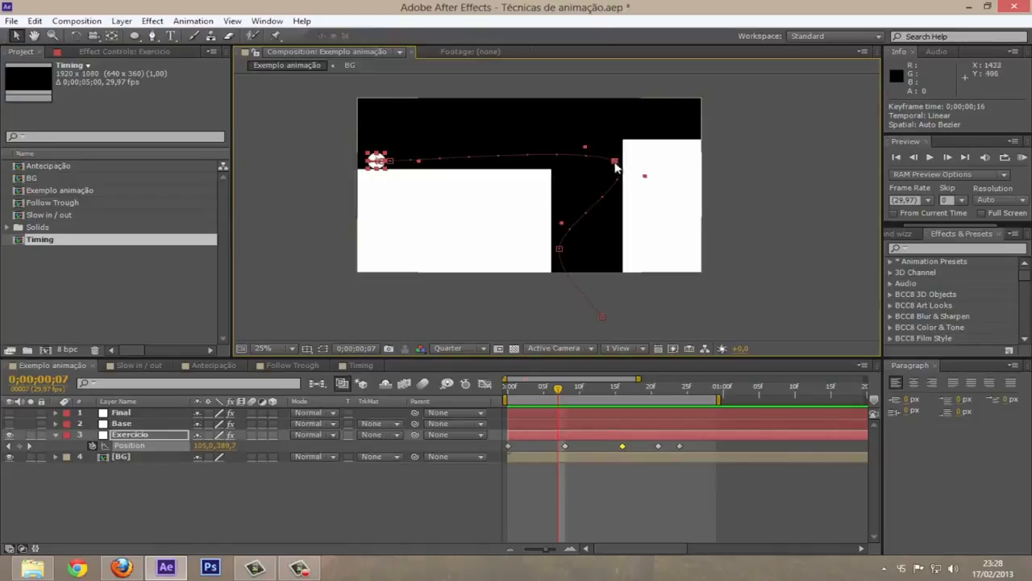
left_click(559, 249)
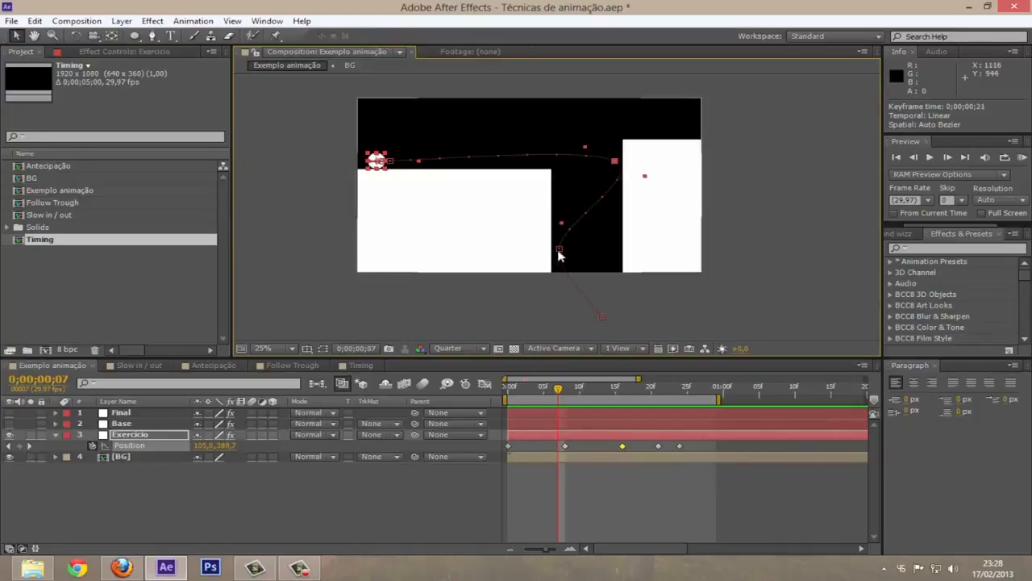
left_click(602, 317)
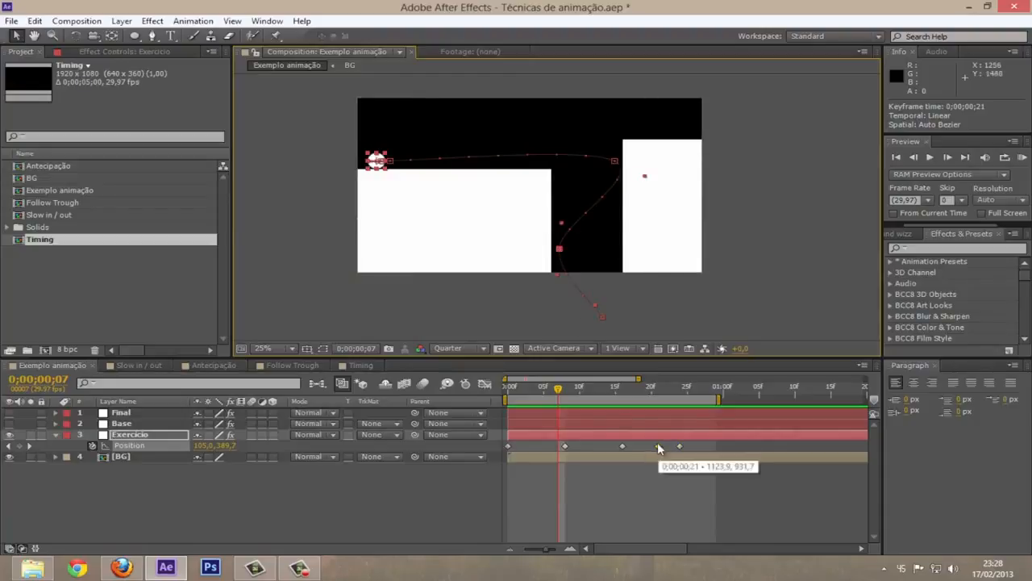
left_click(615, 161)
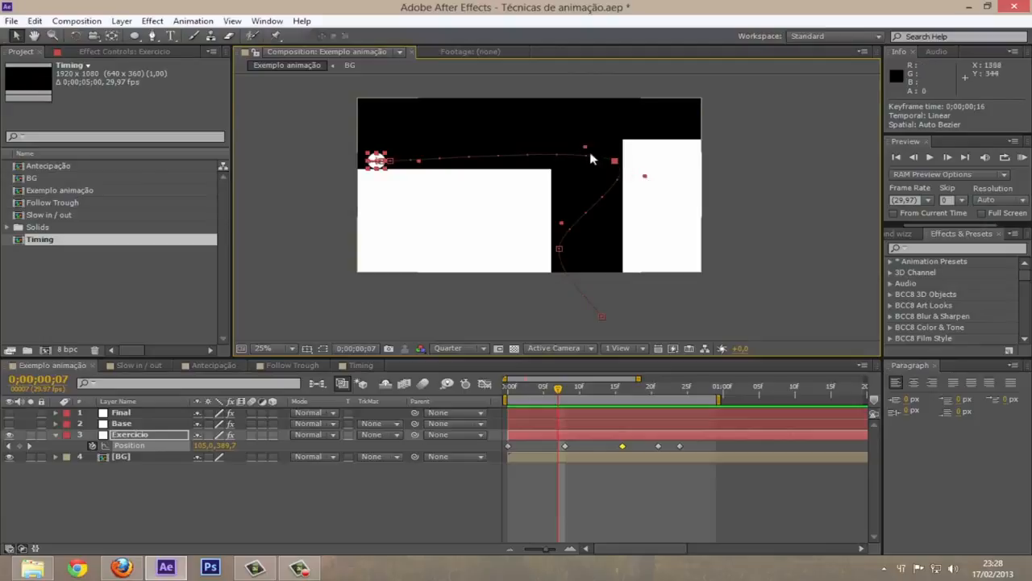
left_click_drag(586, 150, 583, 161)
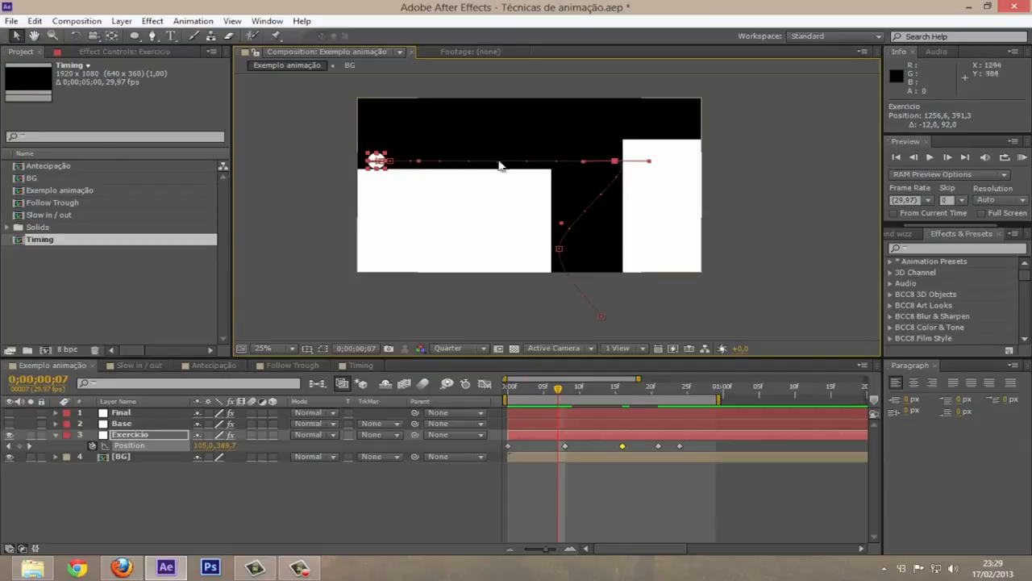
Scrub through the impact on the right block and the fall, and play a RAM preview of the corrected path
key("period")
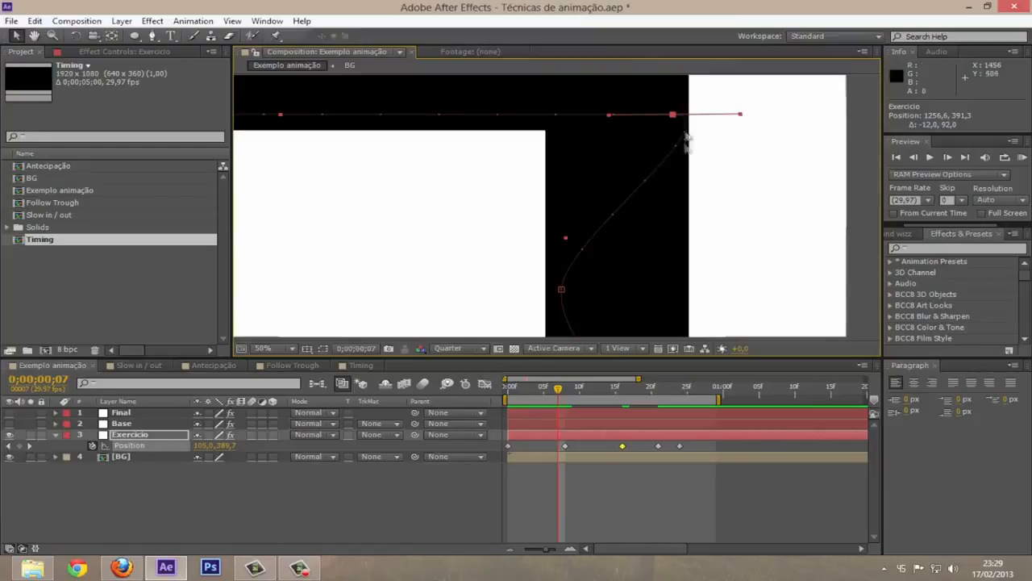
left_click_drag(568, 391, 622, 390)
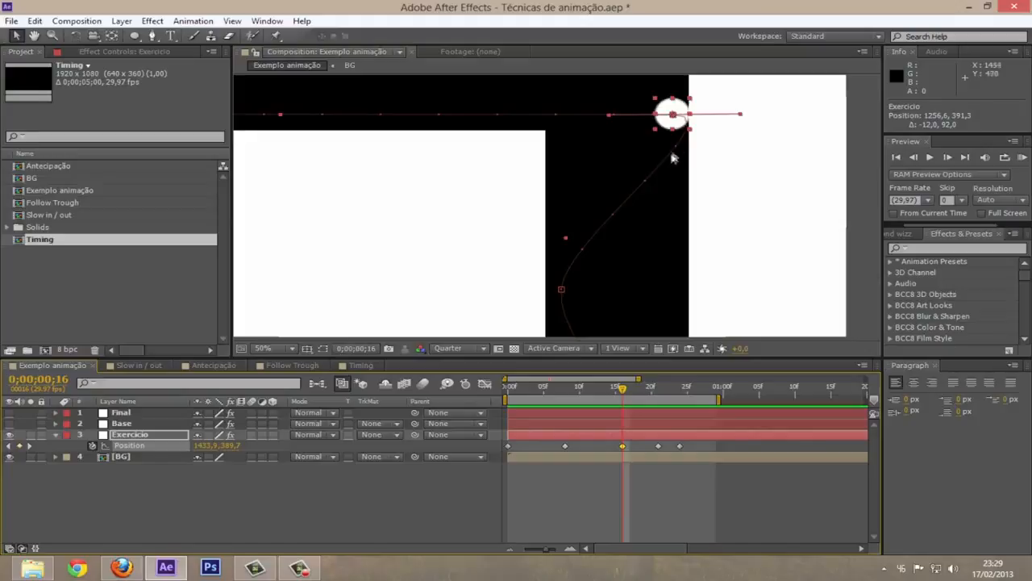
left_click_drag(622, 388, 667, 388)
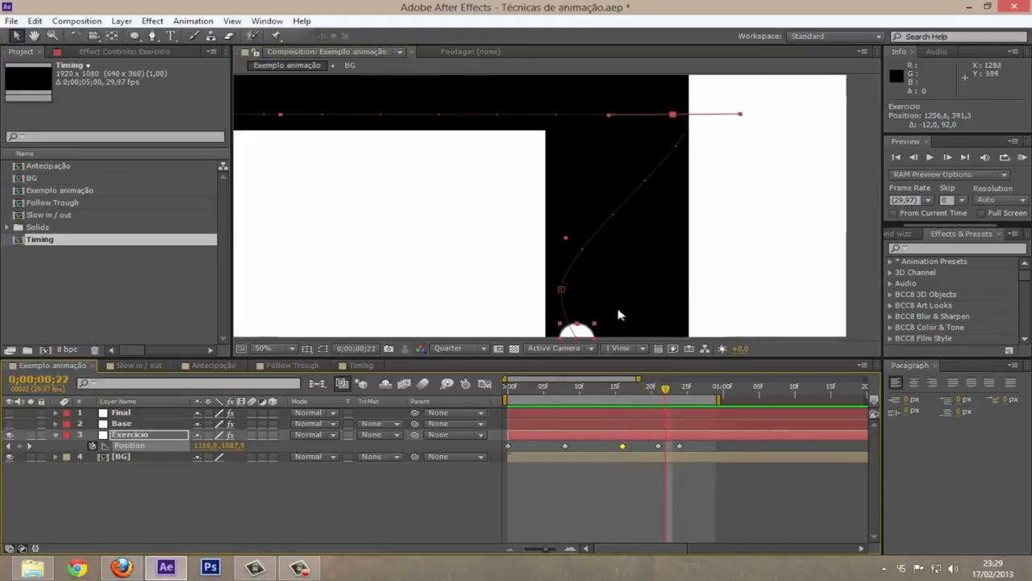
scroll(563, 235, "down", 2)
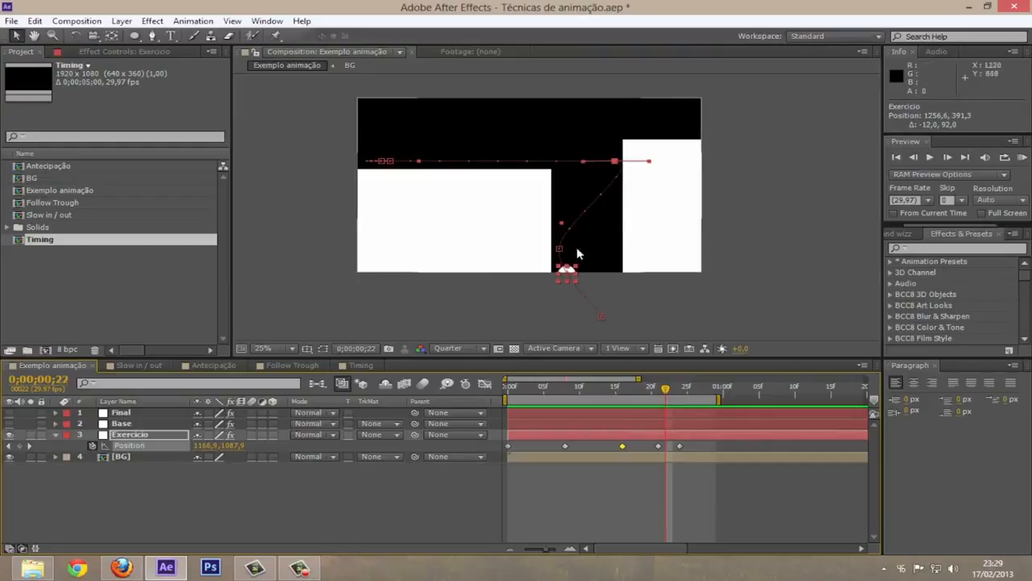
left_click_drag(658, 392, 628, 384)
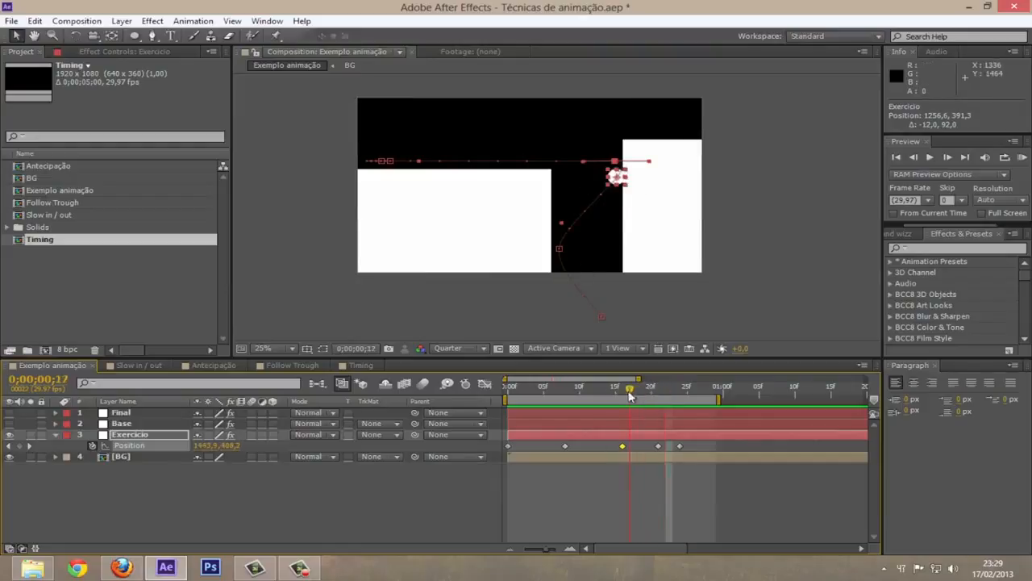
key("space")
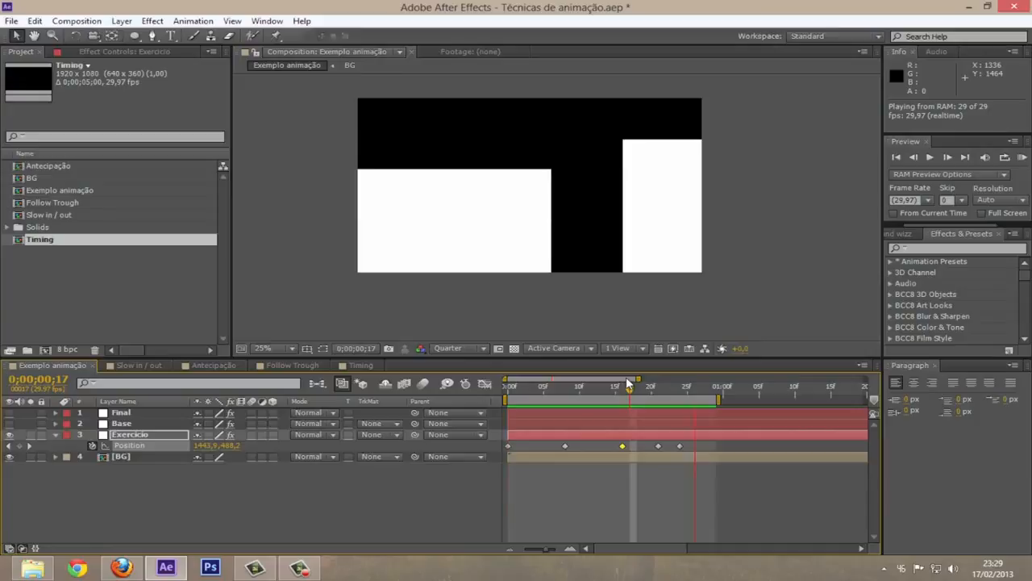
key("space")
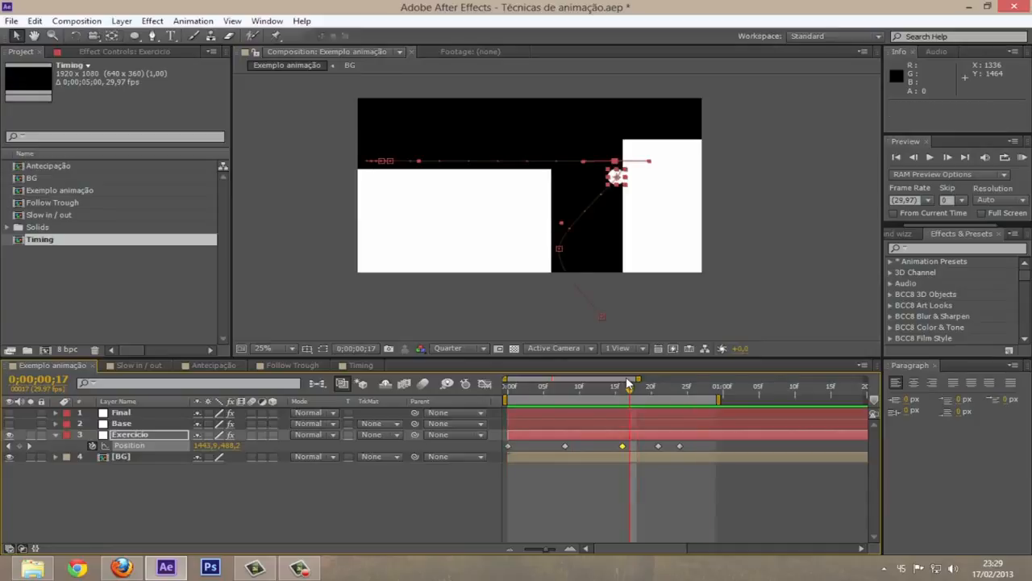
Examine the ball up close at the start of the dash and during the anticipation, scrubbing back to 0;00;00;03
scroll(428, 167, "down", 1)
scroll(452, 161, "up", 1)
scroll(452, 149, "up", 1)
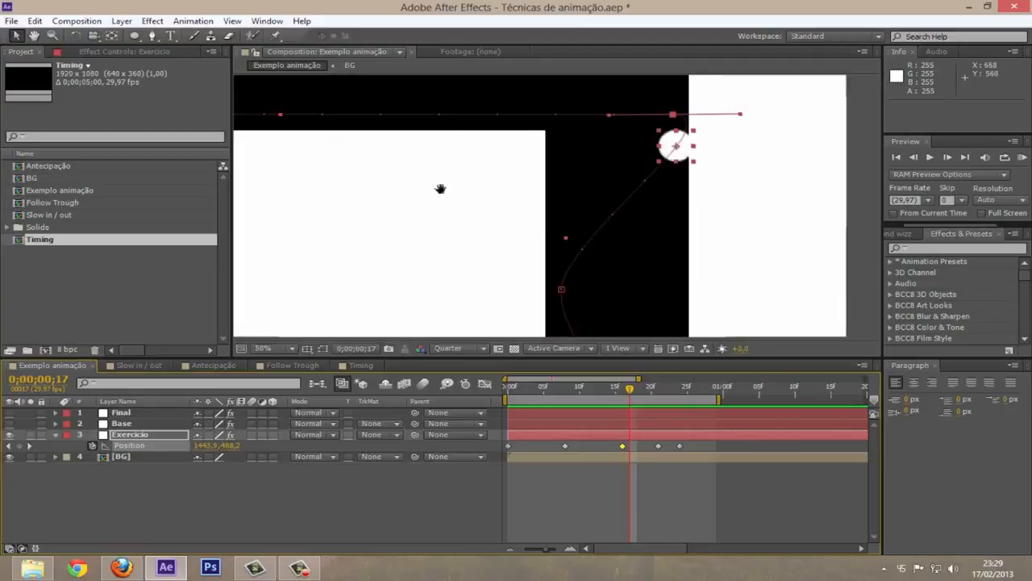
scroll(423, 180, "up", 1)
left_click_drag(631, 390, 573, 390)
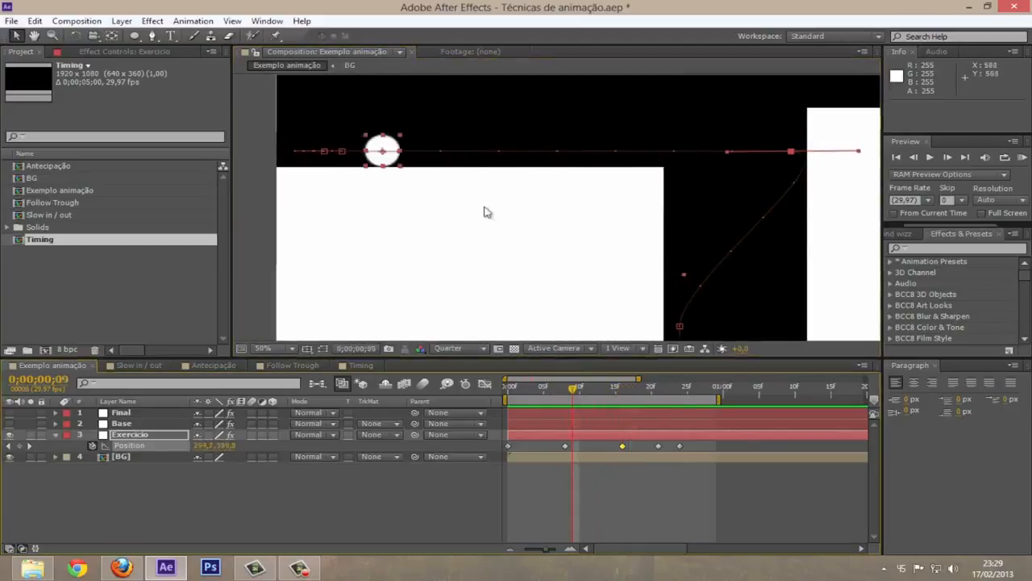
scroll(488, 212, "down", 1)
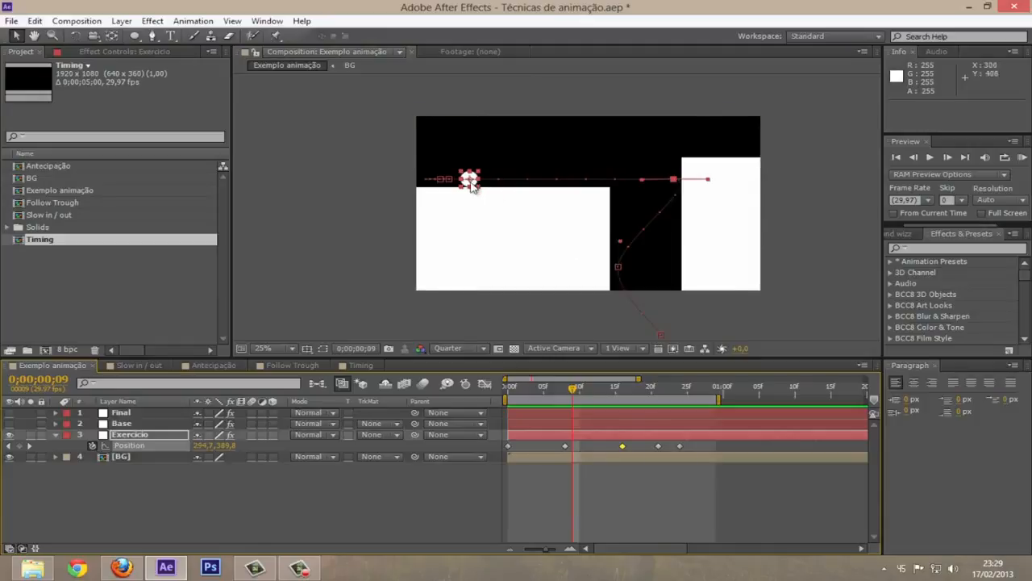
scroll(473, 187, "up", 1)
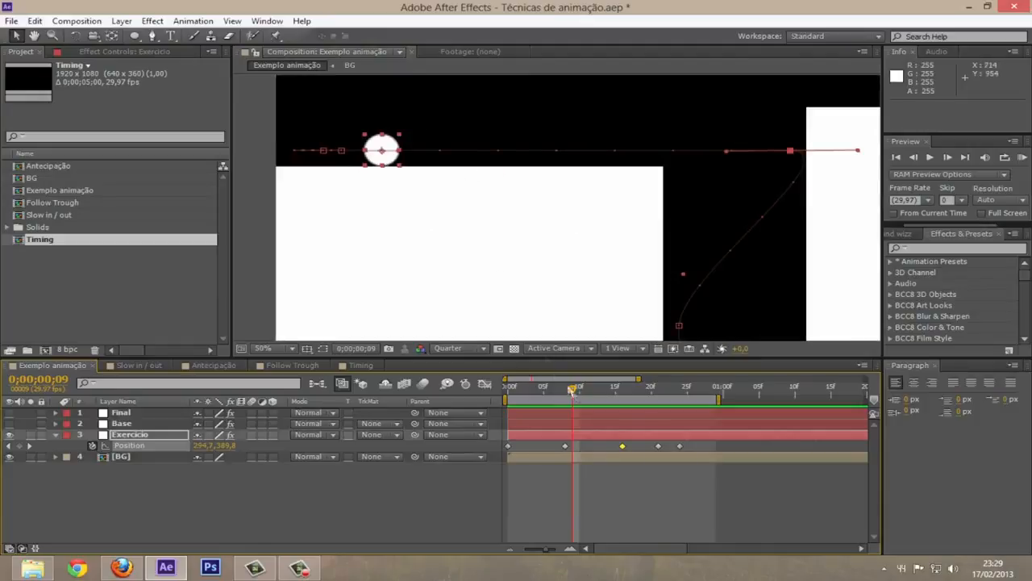
mouse_move(575, 391)
left_mouse_down()
mouse_move(516, 390)
mouse_move(648, 386)
mouse_move(516, 385)
mouse_move(623, 381)
mouse_move(579, 381)
left_mouse_up()
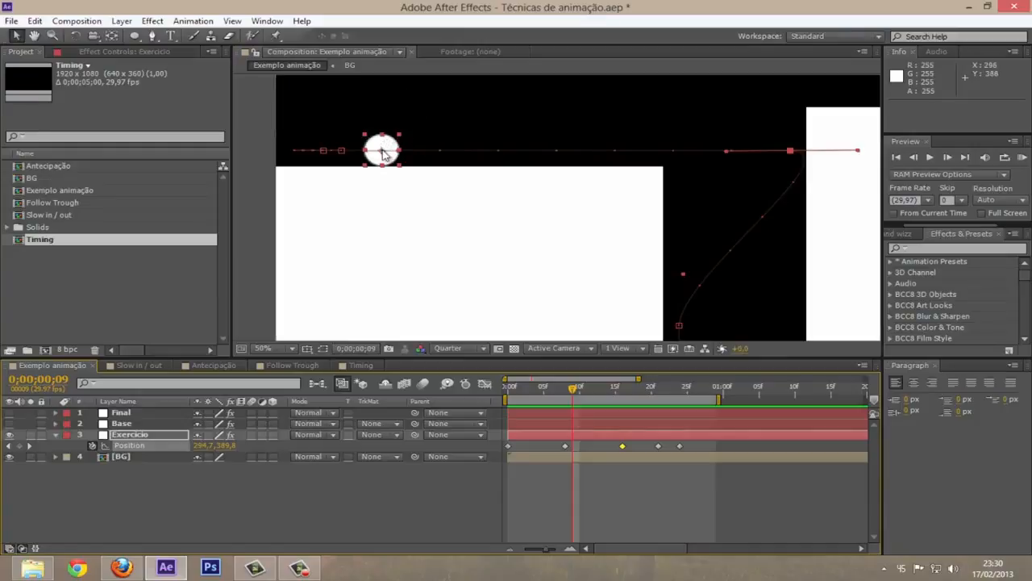
mouse_move(573, 387)
left_mouse_down()
mouse_move(506, 394)
mouse_move(676, 395)
mouse_move(558, 393)
left_mouse_up()
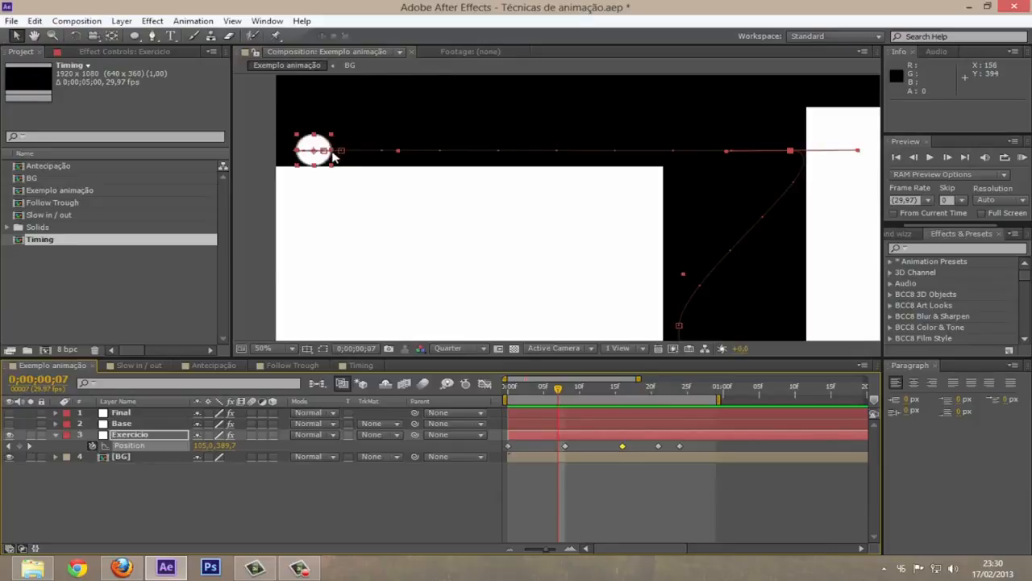
mouse_move(545, 393)
left_mouse_down()
mouse_move(508, 391)
mouse_move(529, 391)
left_mouse_up()
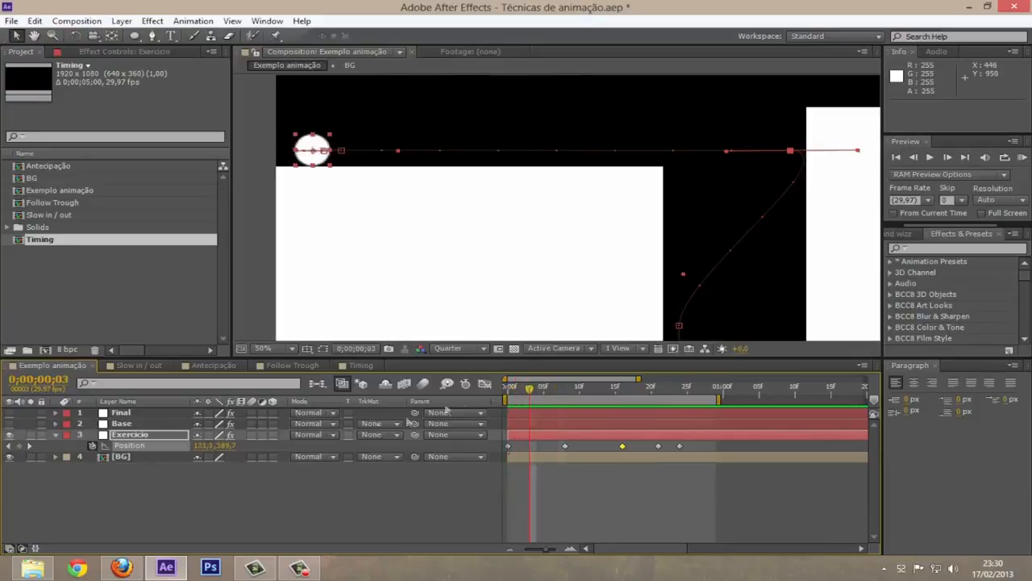
Inspect the Exercicio layer's Scale, Position, Opacity and Rotation properties one at a time
left_click(131, 436)
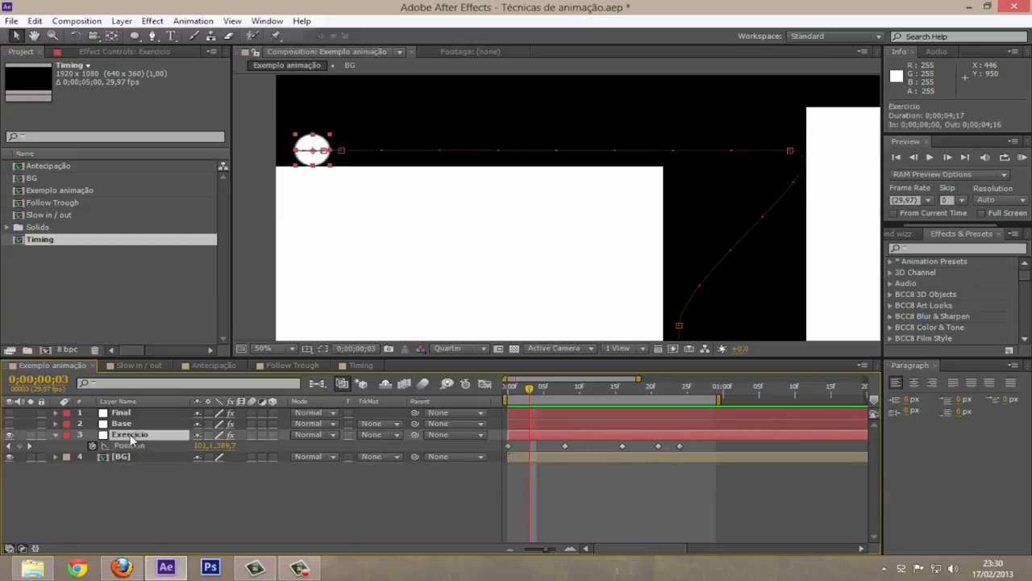
key("s")
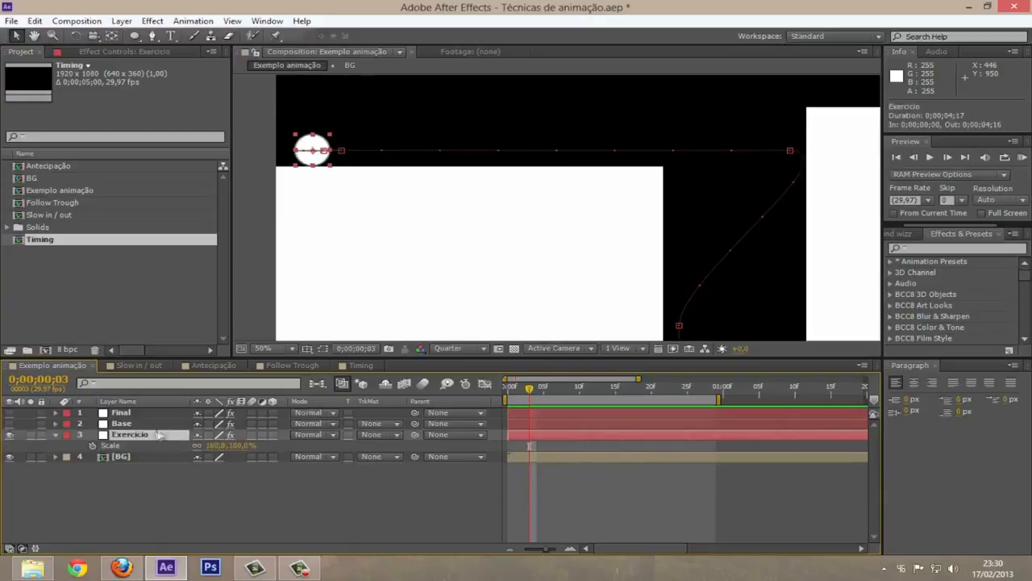
key("p")
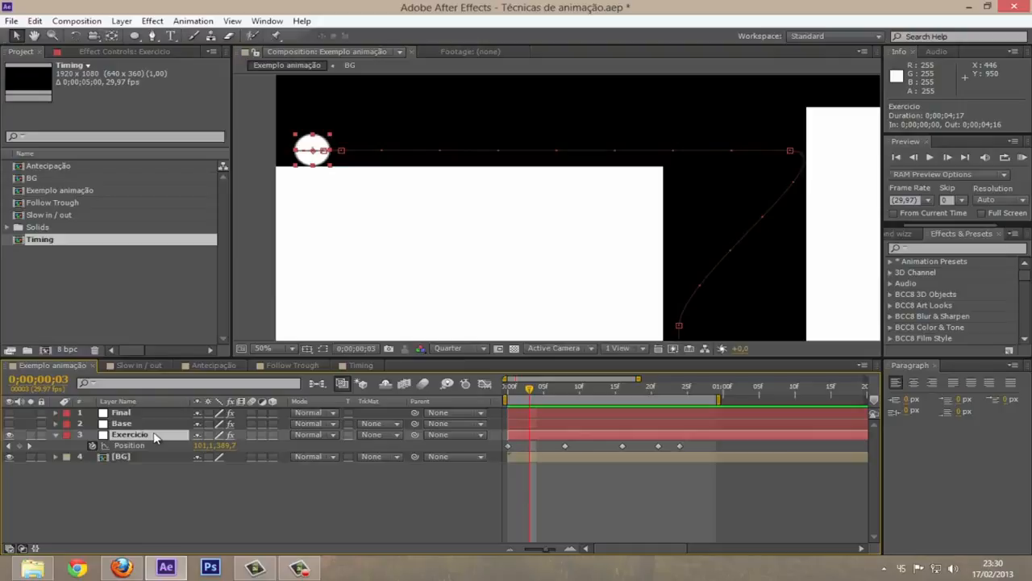
key("t")
key("r")
Expand the Exercicio layer to look over its full Transform group, and collapse it again
left_click(56, 435)
left_click(56, 435)
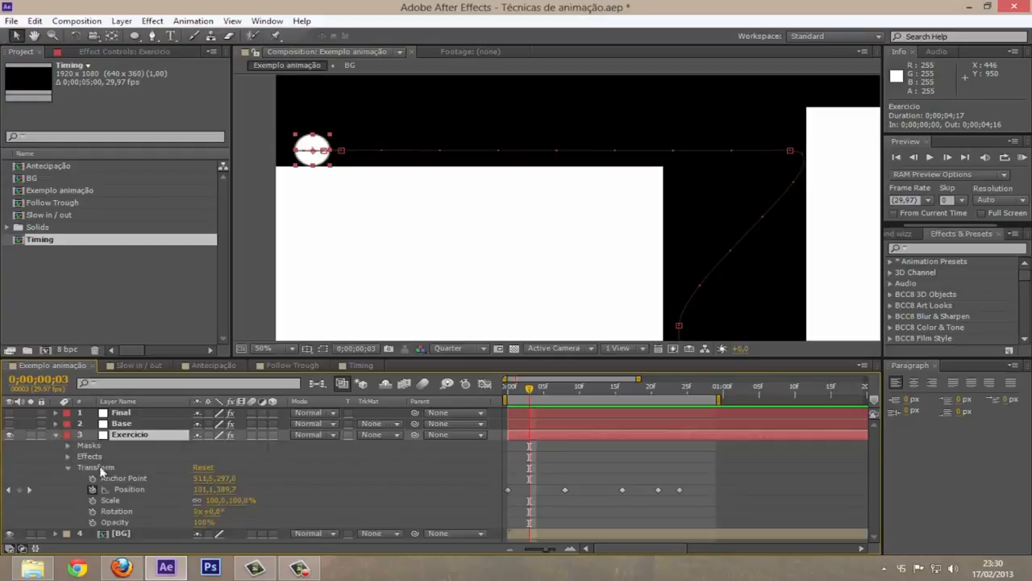
left_click(105, 469)
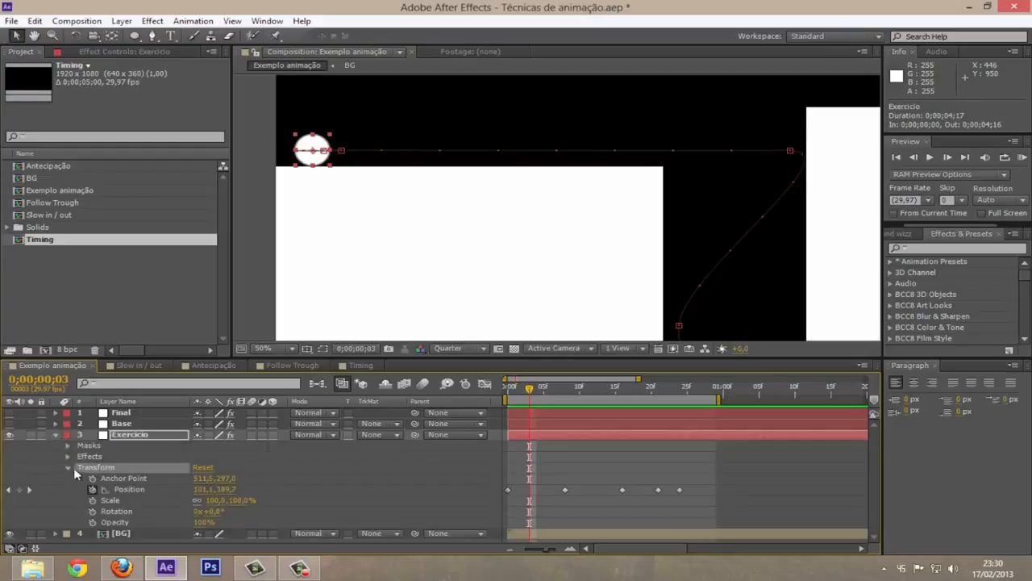
left_click(70, 466)
left_click(55, 435)
Display Position and Scale together for the Exercicio layer and select all of its Position keyframes
left_click(113, 434)
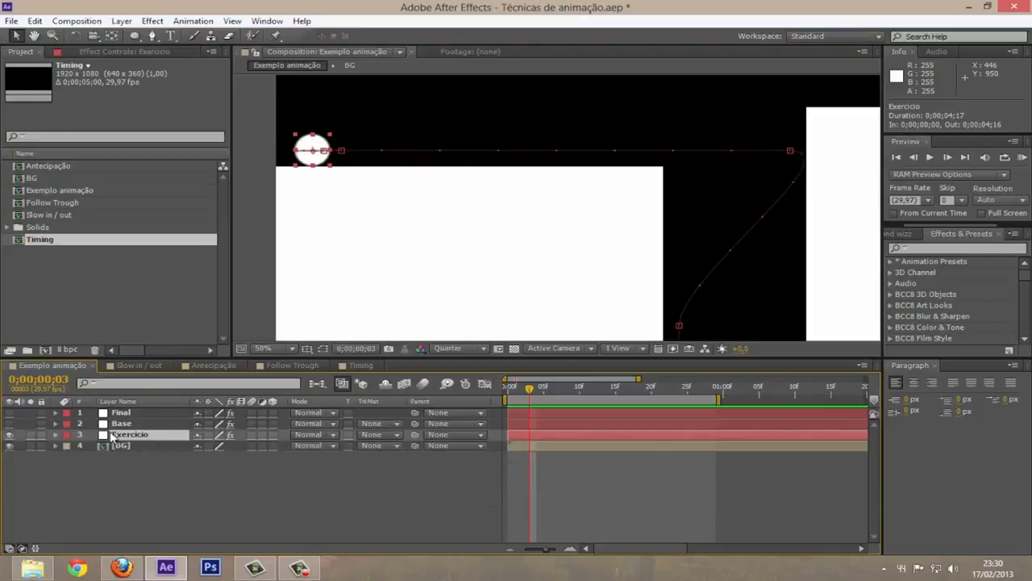
key("p")
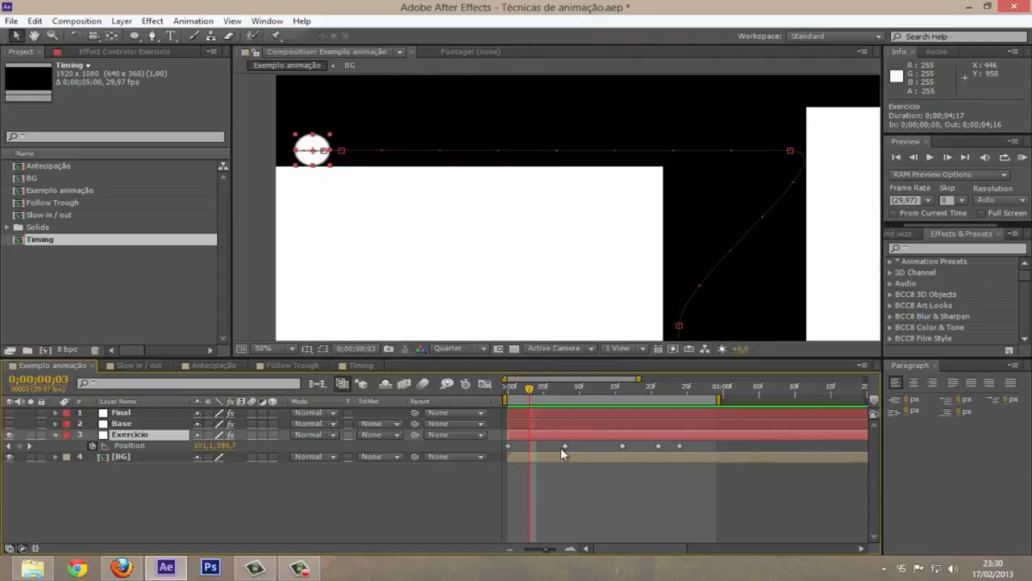
key("shift+s")
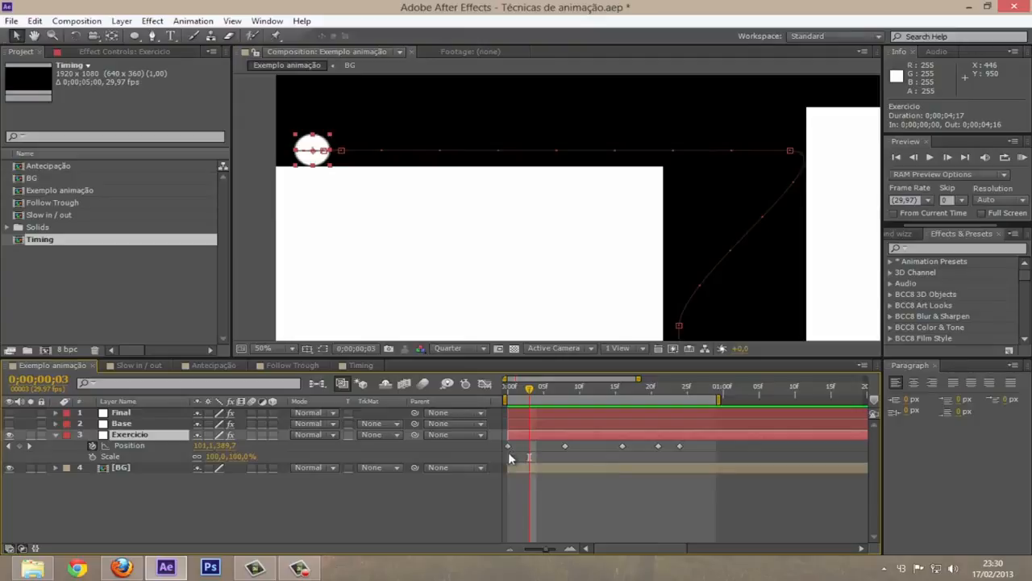
left_click(129, 445)
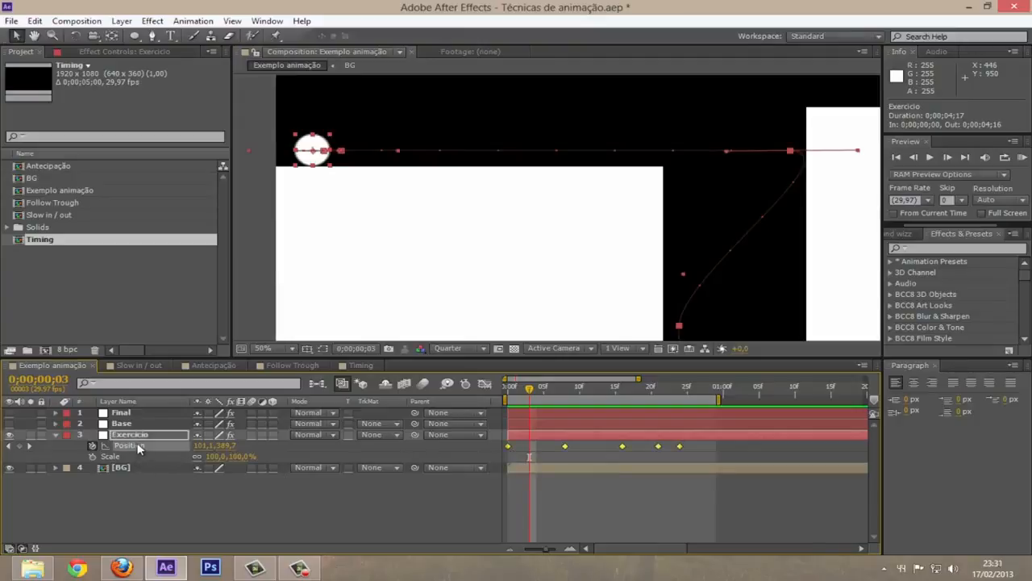
Try altering the Exercicio layer's Scale at 0;00;00;05, and undo the change
left_click(121, 457)
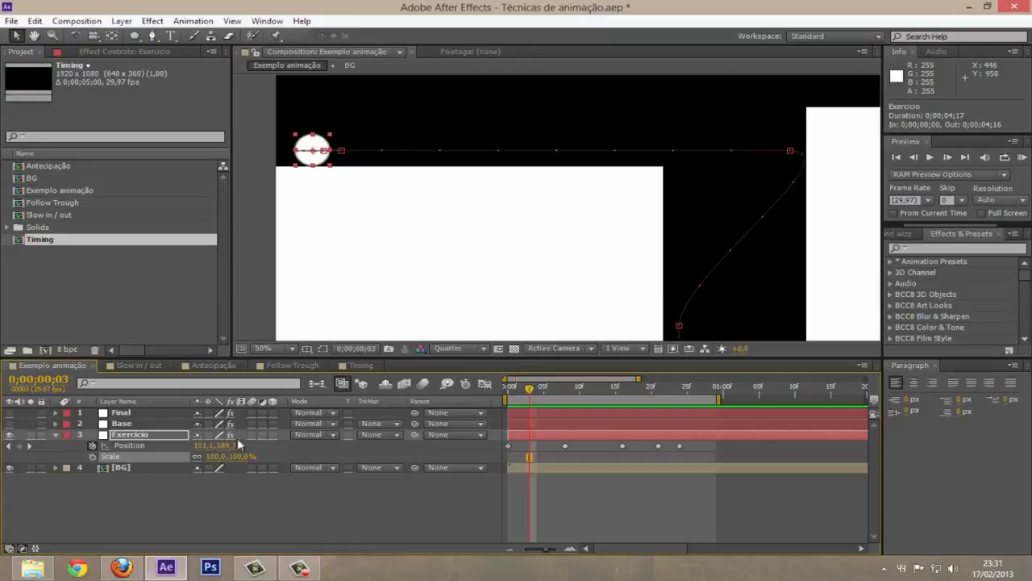
left_click(538, 388)
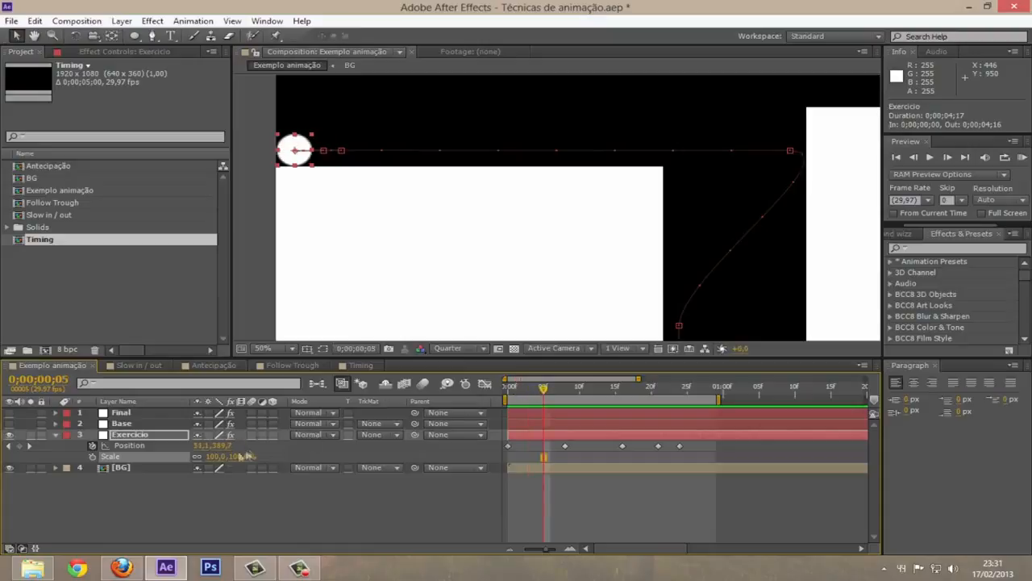
left_click_drag(218, 464, 211, 443)
key("ctrl+z")
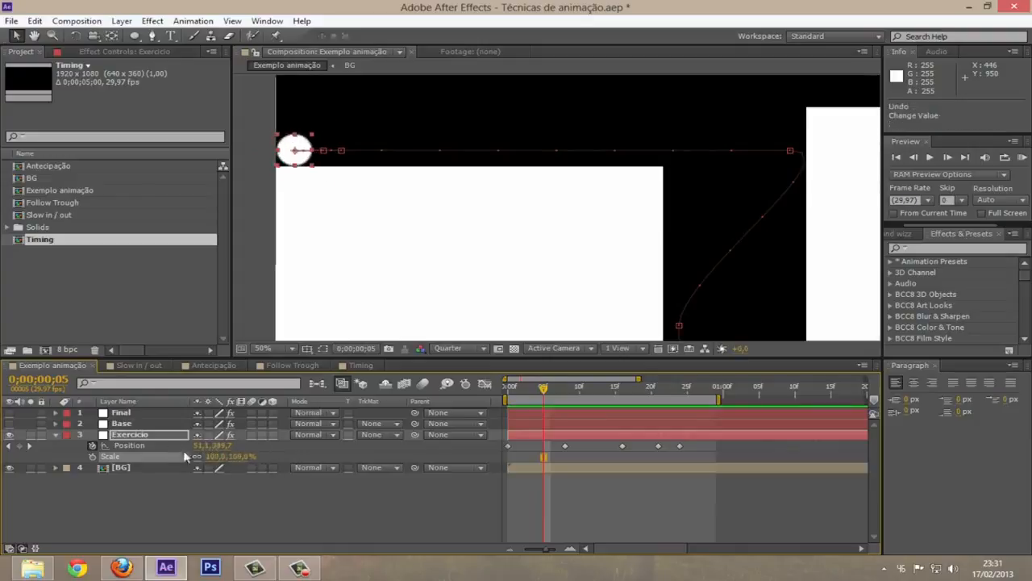
Show the Final layer in place of Exercicio and examine its ball's squash and stretch between 0;00;00;05 and 0;00;00;20
left_click(11, 436)
left_click(10, 414)
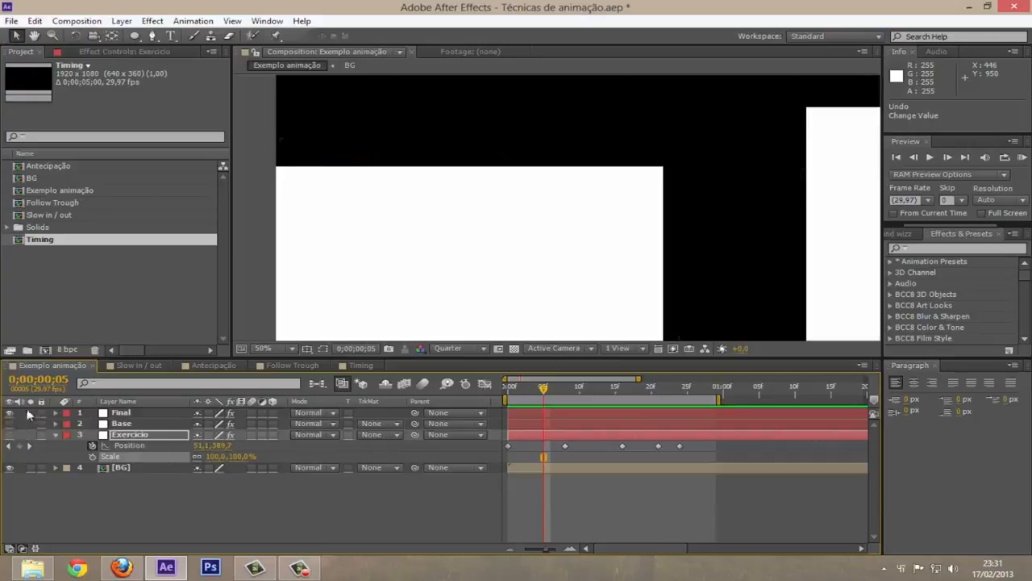
left_click(105, 415)
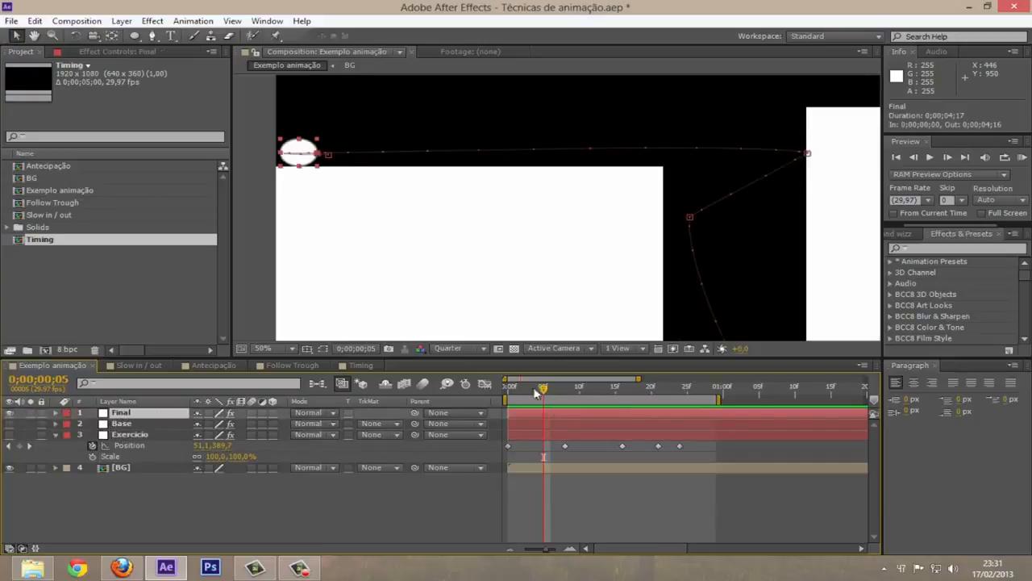
left_click_drag(544, 393, 648, 371)
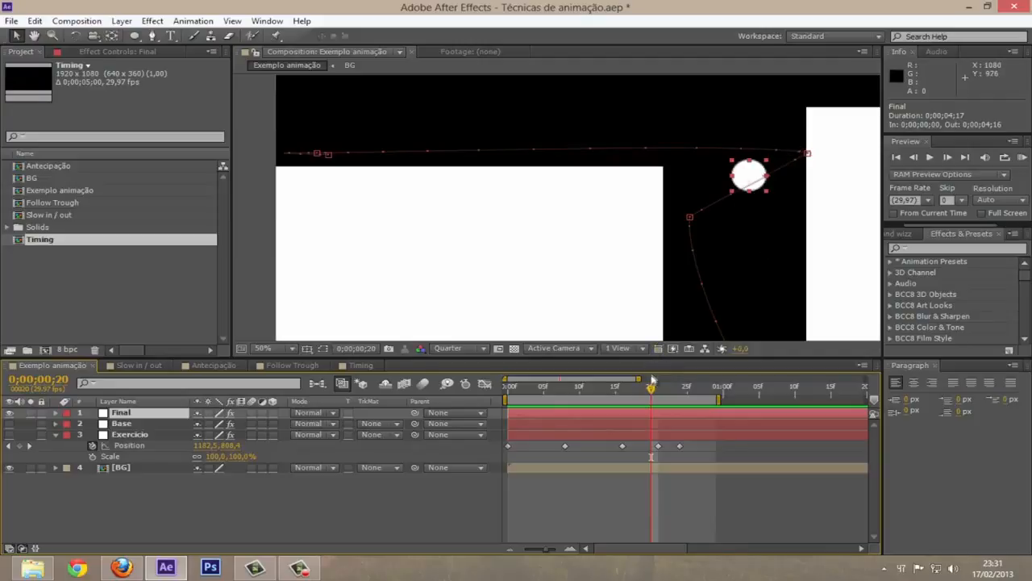
left_click_drag(650, 388, 546, 367)
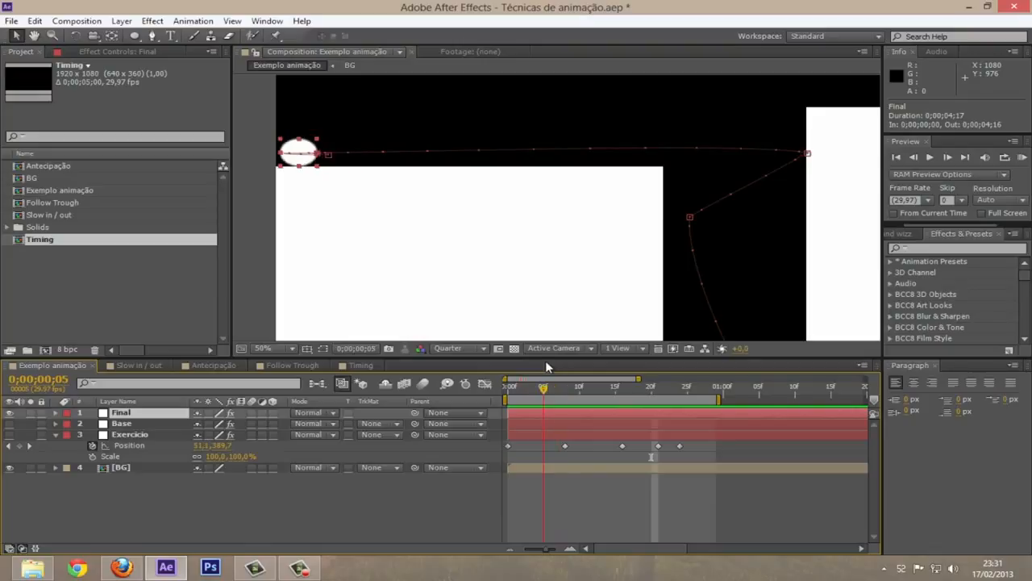
Hide the Final layer, make the Exercicio layer visible again and select it at 0;00;00;05
left_click(10, 413)
left_click(9, 435)
left_click(125, 434)
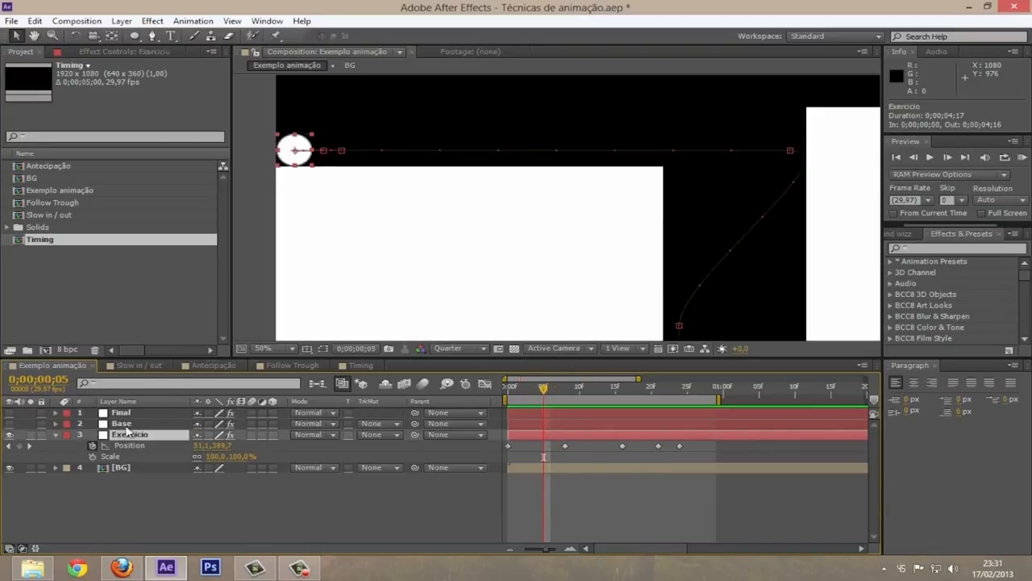